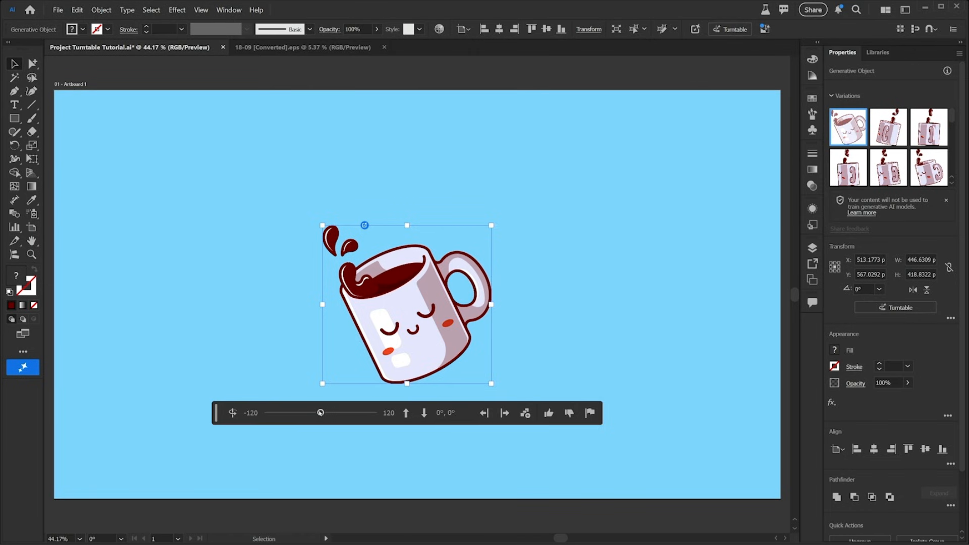
Step: Rotate the mug with the turntable slider and add a rotated view beside it as a preview
mouse_move(320, 413)
mouse_down()
mouse_move(340, 413)
mouse_move(308, 414)
mouse_up()
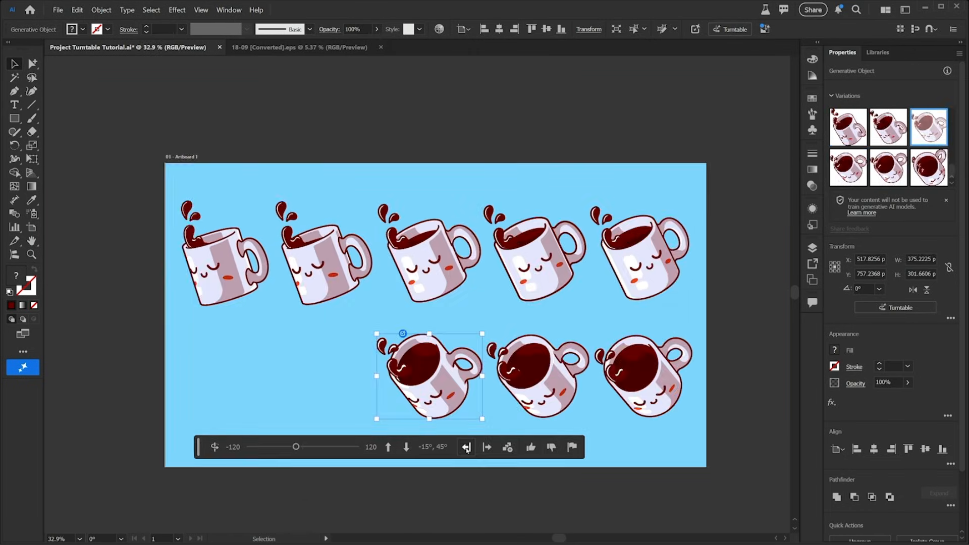
click(466, 448)
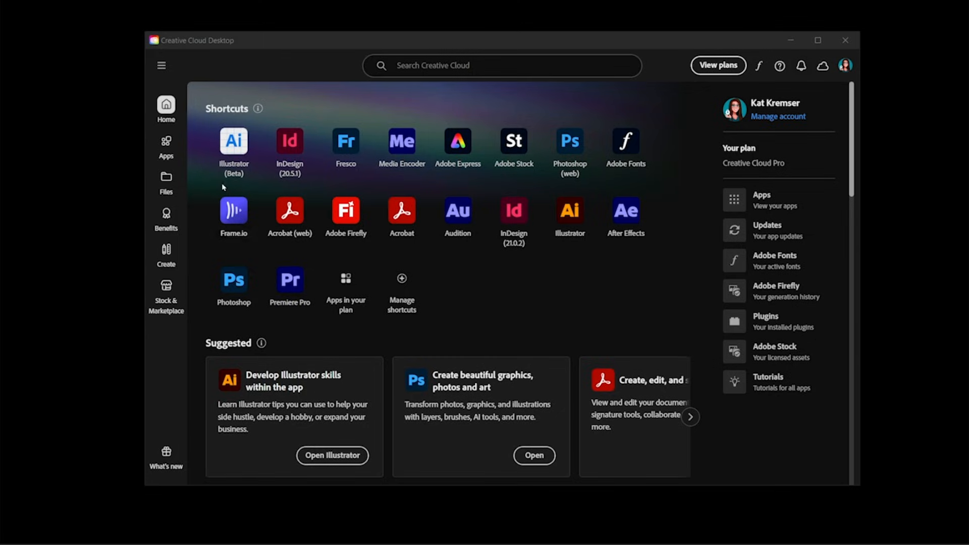
Step: Switch to Creative Cloud Desktop, install Photoshop (Beta) from the beta apps, and open Illustrator (Beta)
click(167, 144)
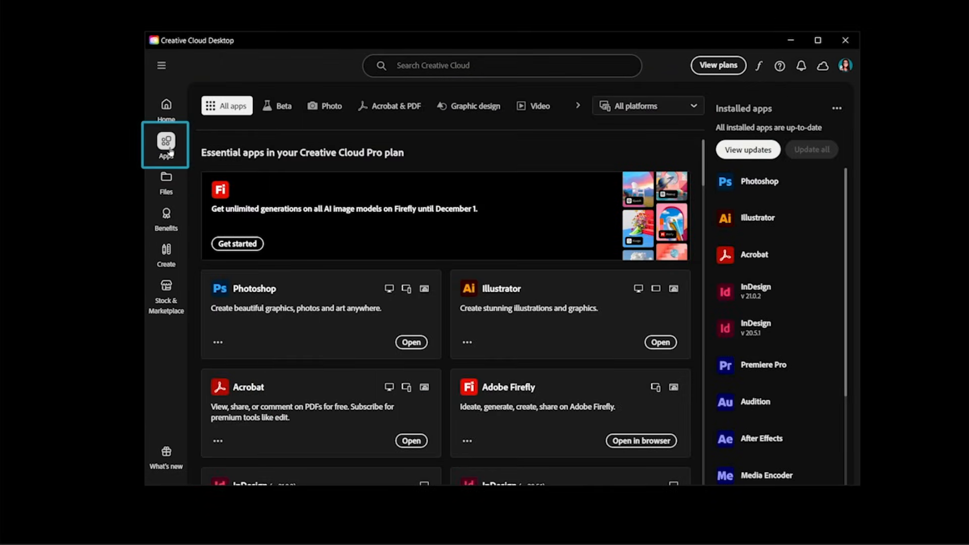
click(288, 108)
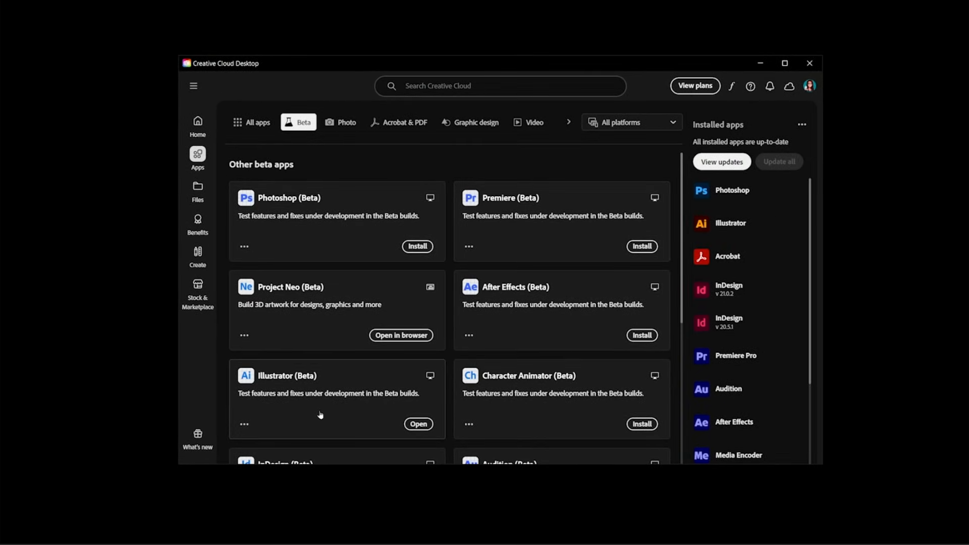
click(418, 247)
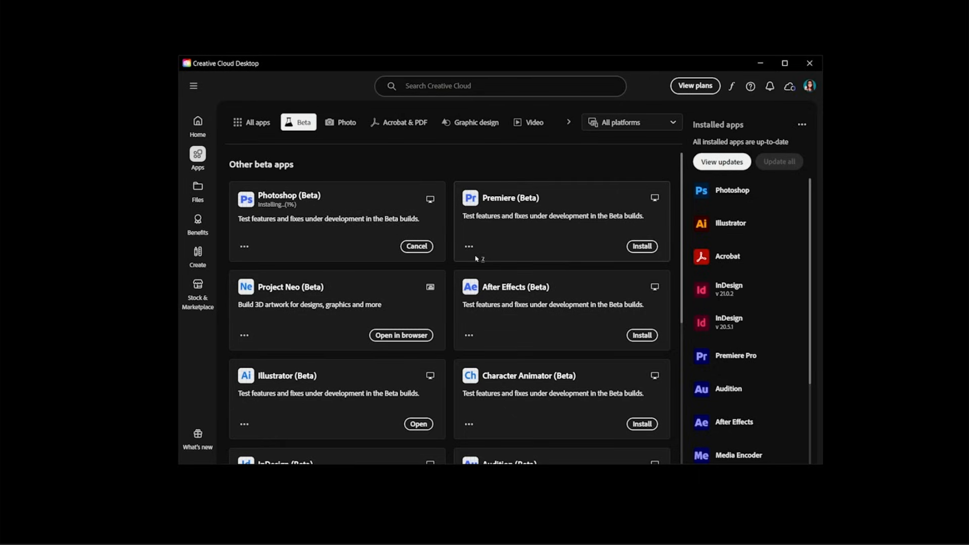
click(419, 424)
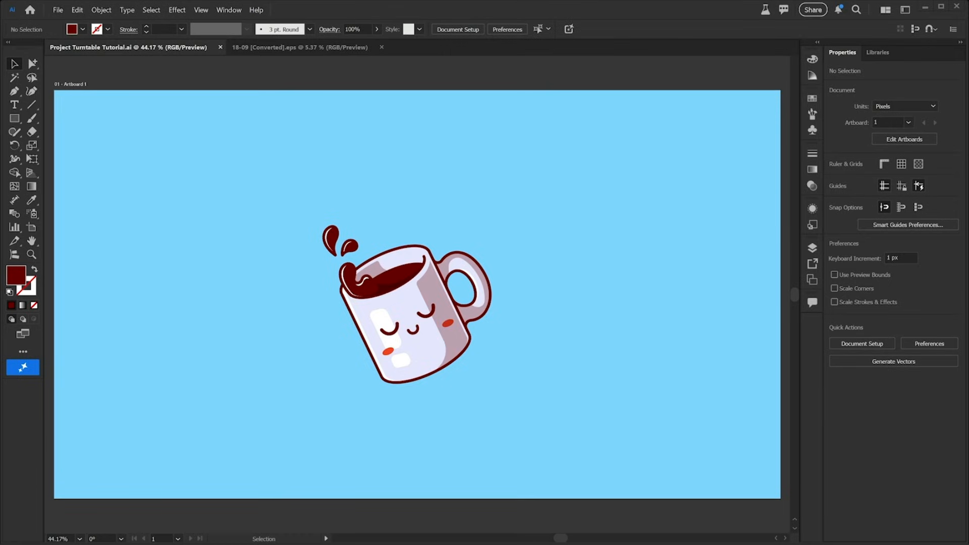
Step: Open the Layers panel and toggle Layer 2's visibility off and back on
click(812, 249)
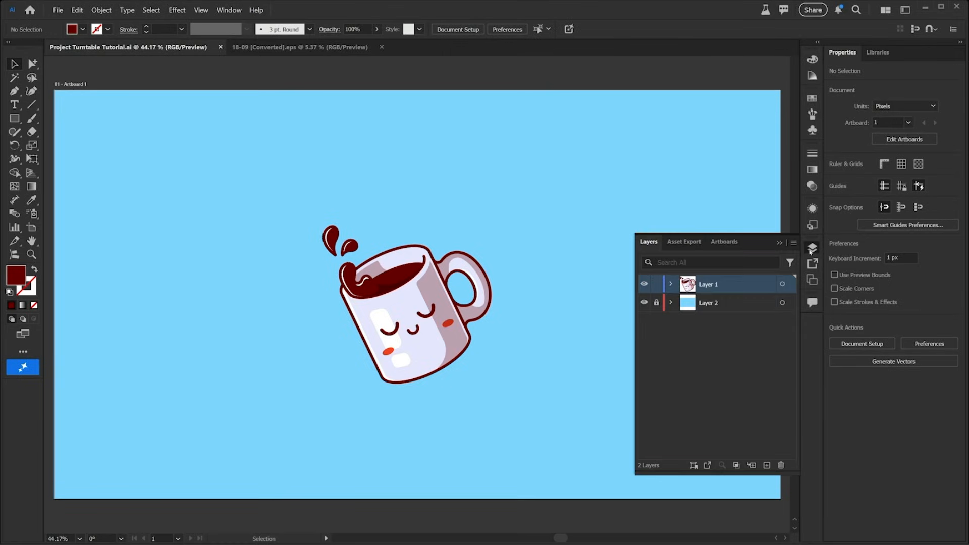
click(644, 303)
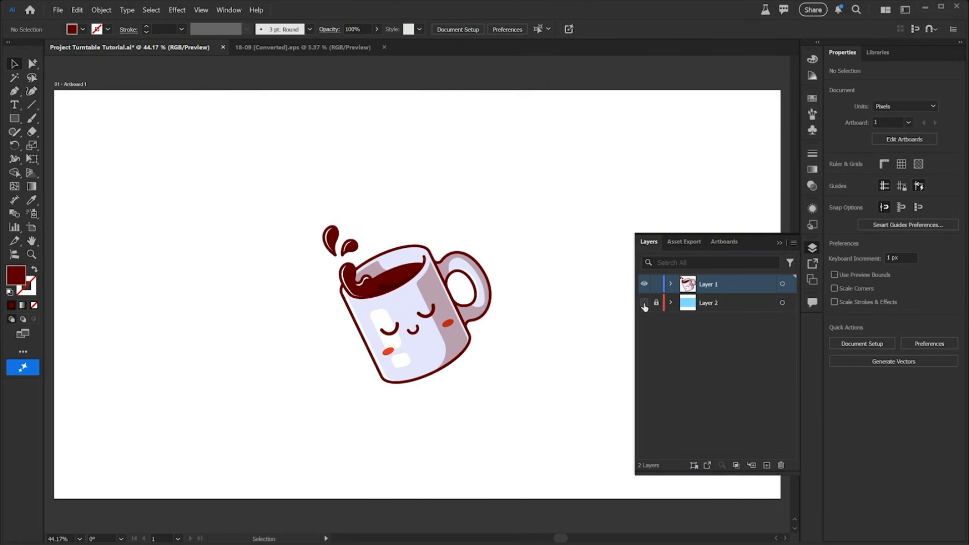
click(644, 302)
Step: Expand Layer 1, select all of its artwork, and group it
click(671, 284)
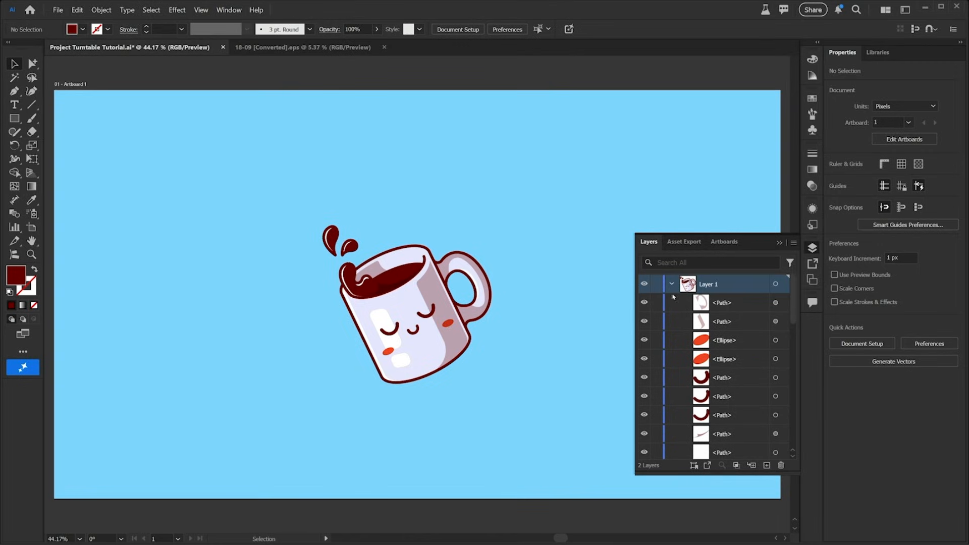
scroll(740, 405, down, 6)
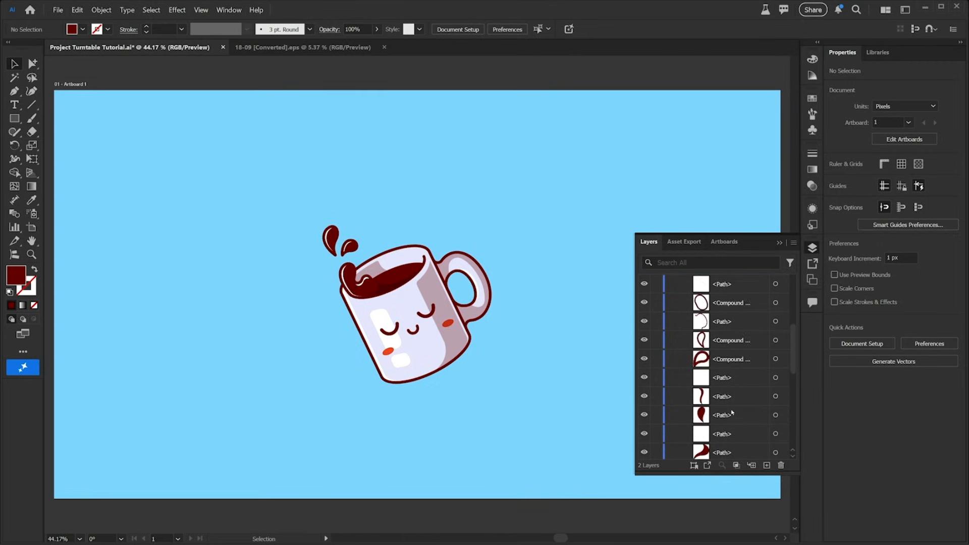
scroll(727, 378, up, 6)
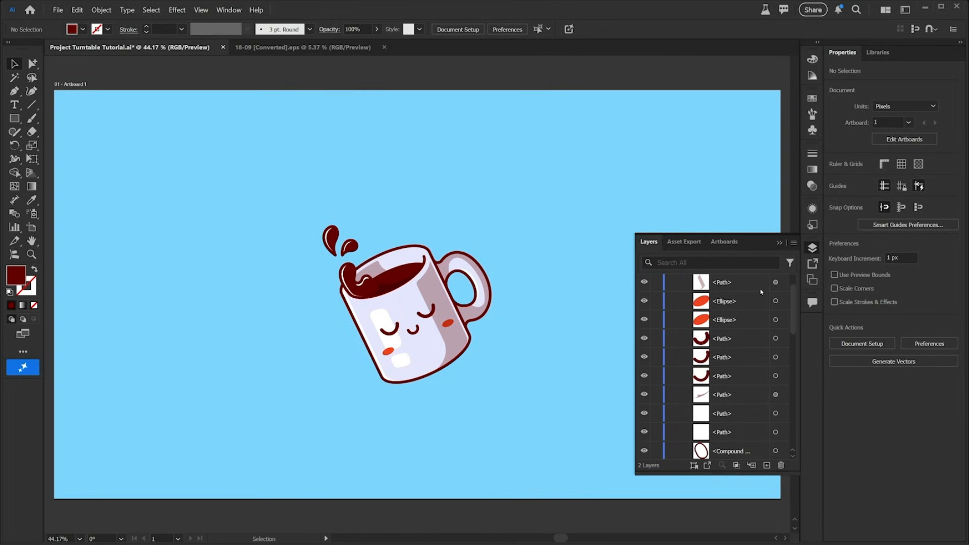
click(776, 285)
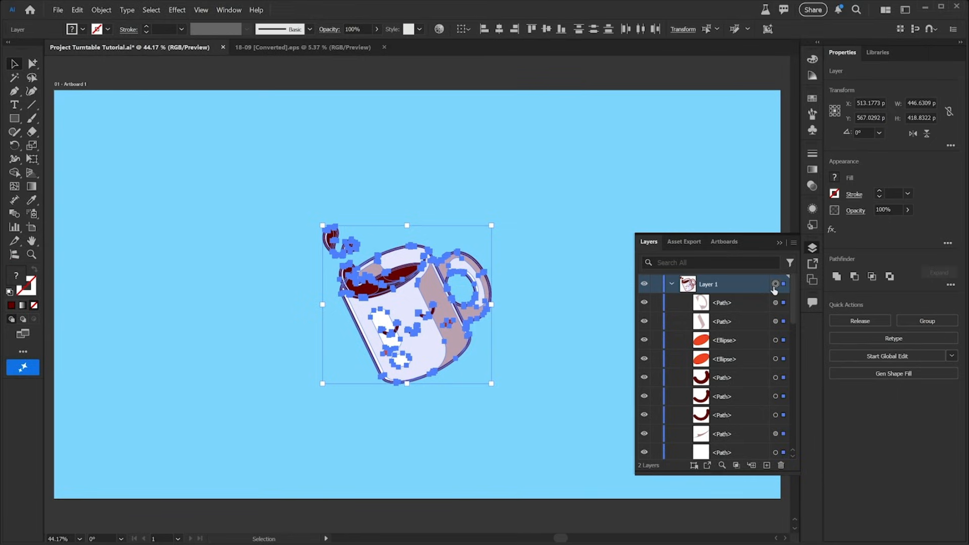
key(ctrl+g)
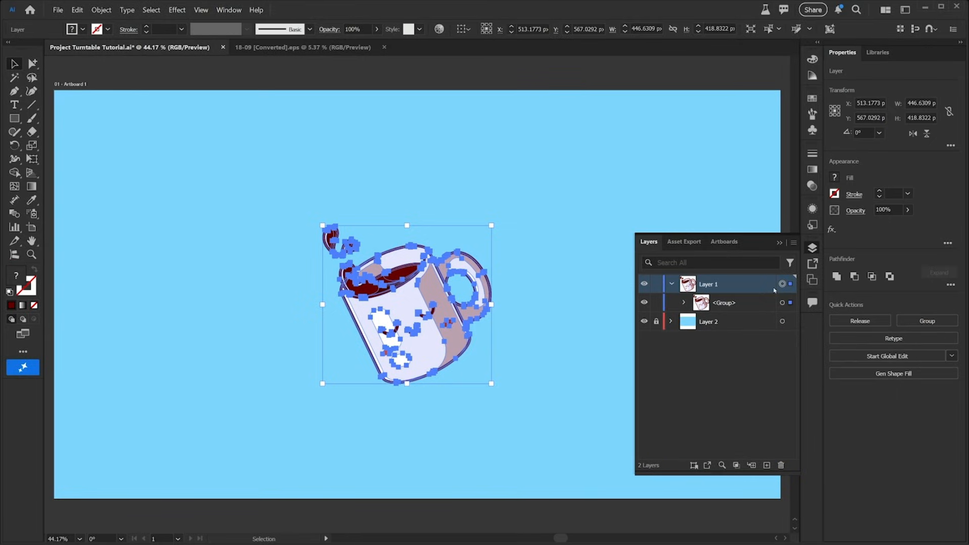
Step: Select the new group and hide its selection edges
click(750, 302)
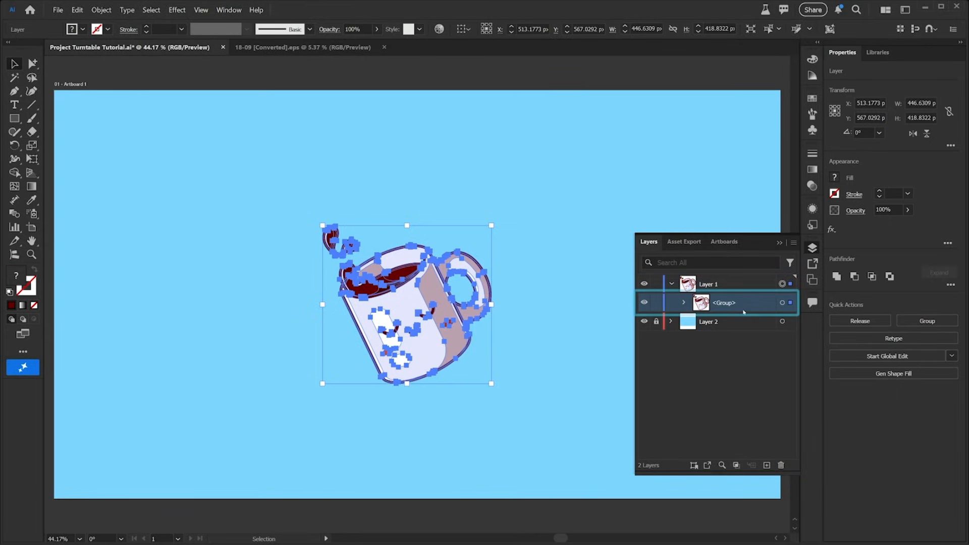
click(782, 303)
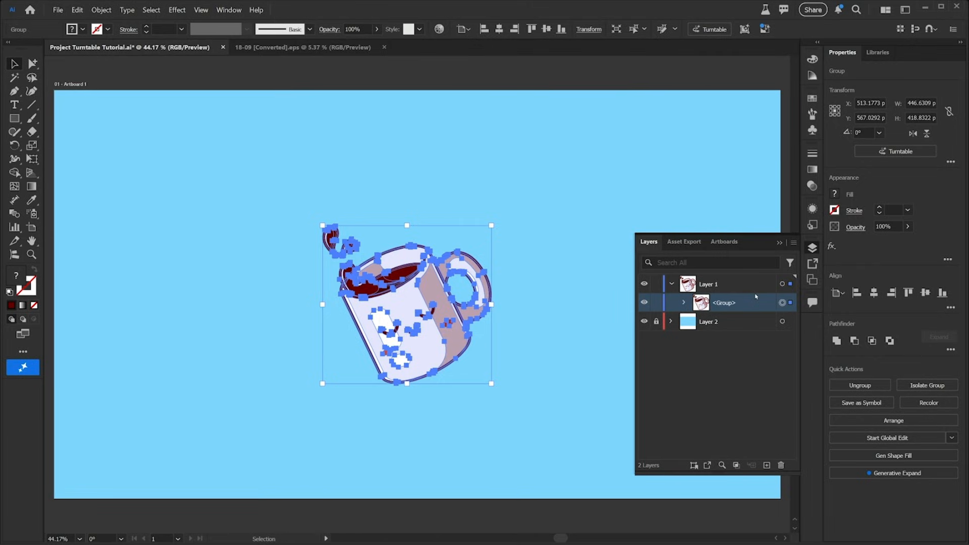
key(ctrl+h)
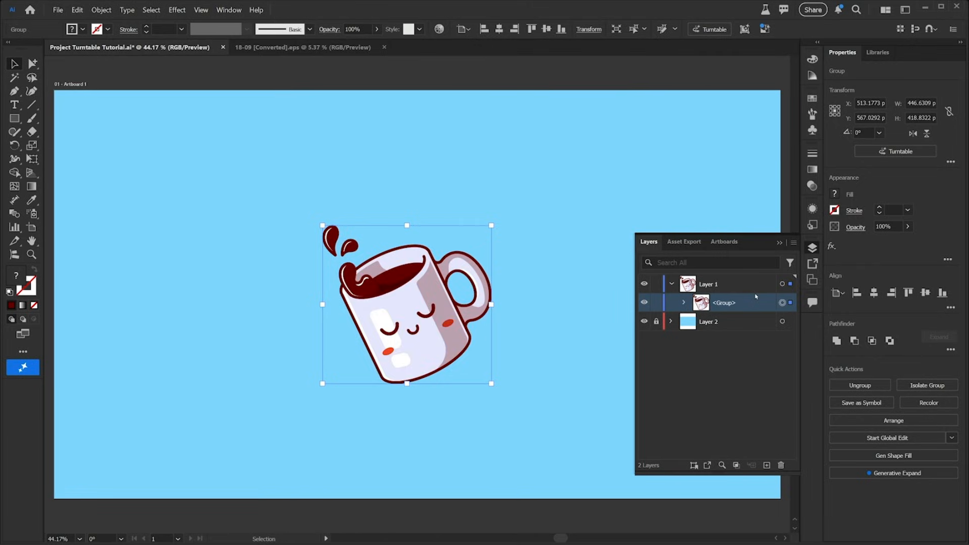
Step: Apply Generative Turntable to the selected mug group
click(810, 250)
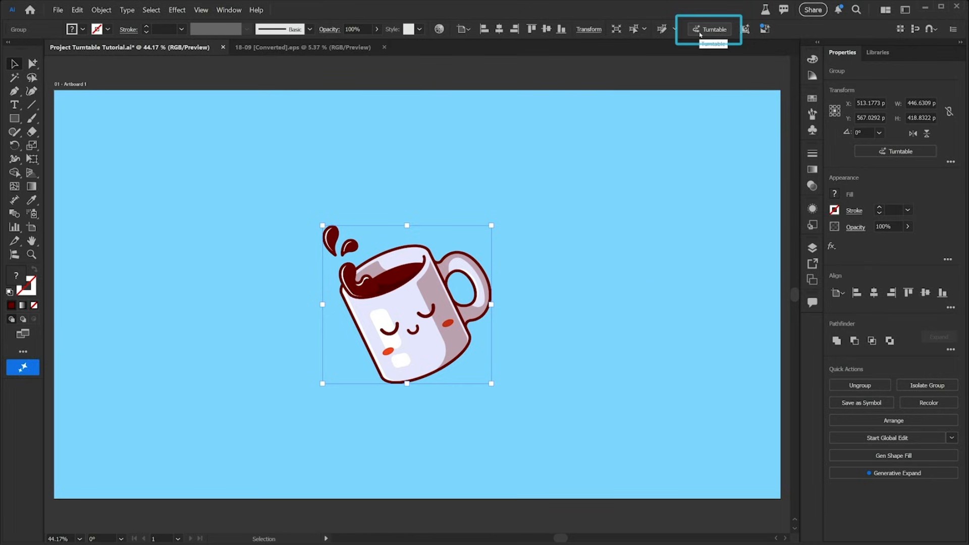
click(101, 9)
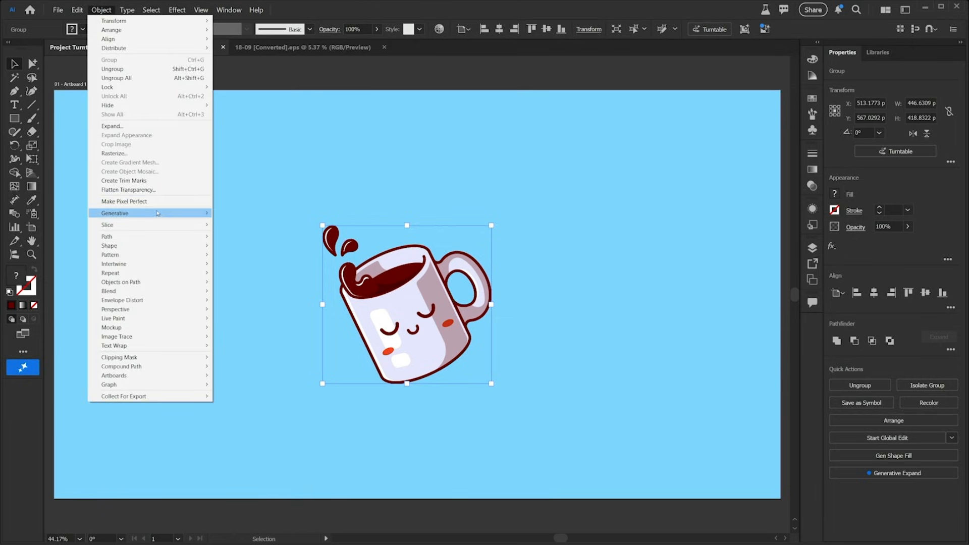
mouse_move(158, 213)
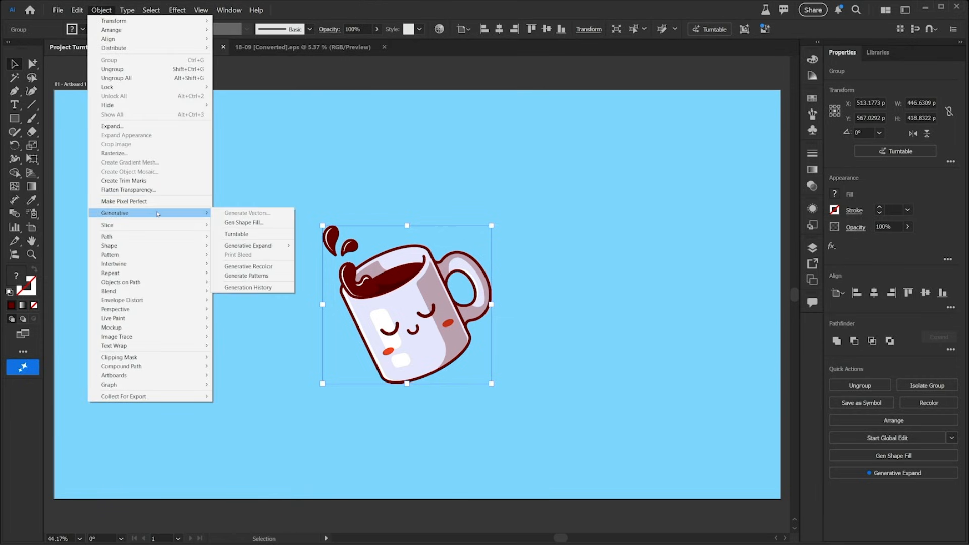
click(253, 237)
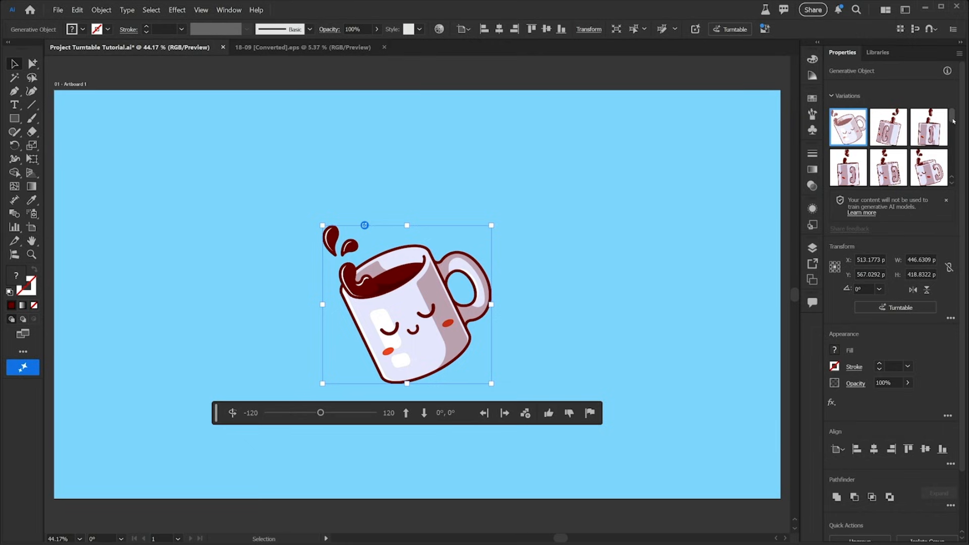
Step: Inspect the variations and the Generative Object's contents in the Layers panel
scroll(954, 149, down, 5)
drag(955, 147, 951, 121)
click(813, 248)
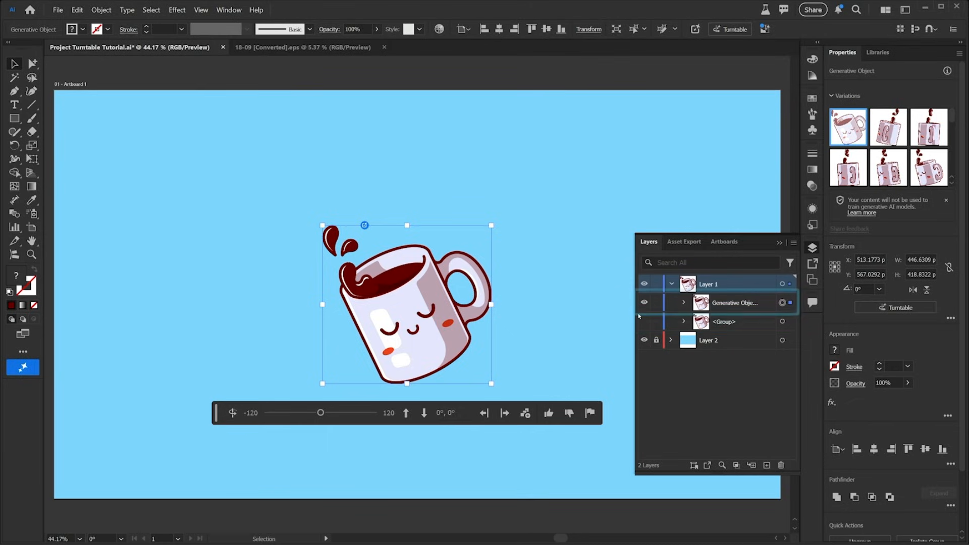
drag(635, 319, 598, 321)
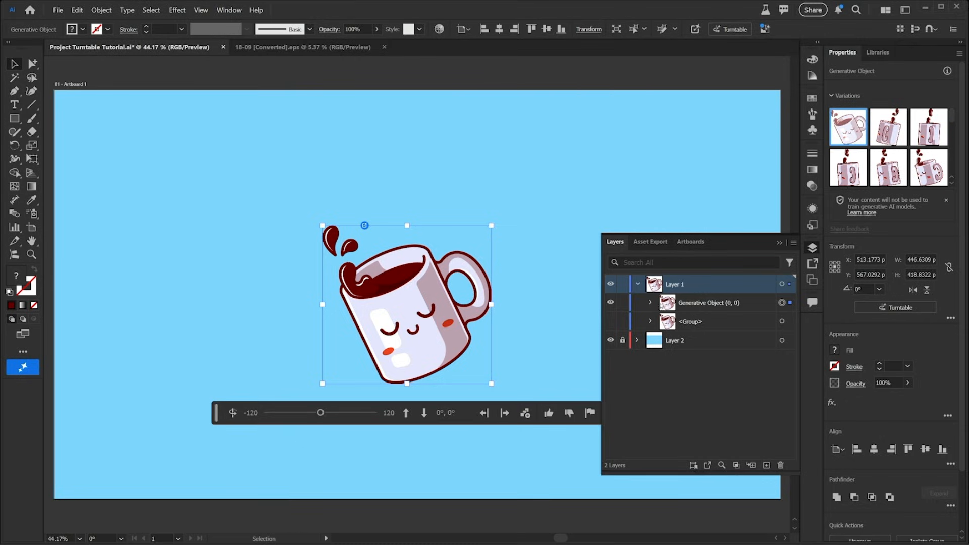
click(650, 303)
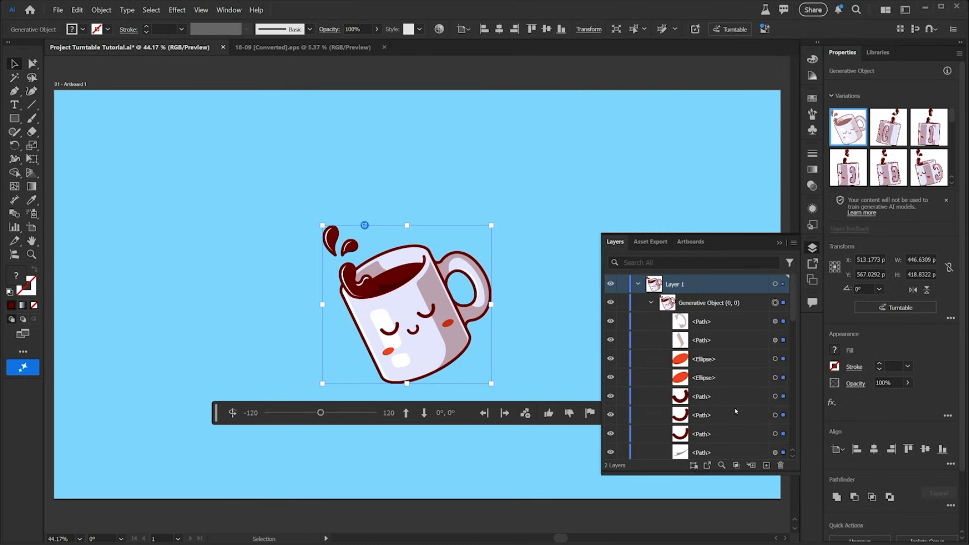
scroll(736, 412, down, 8)
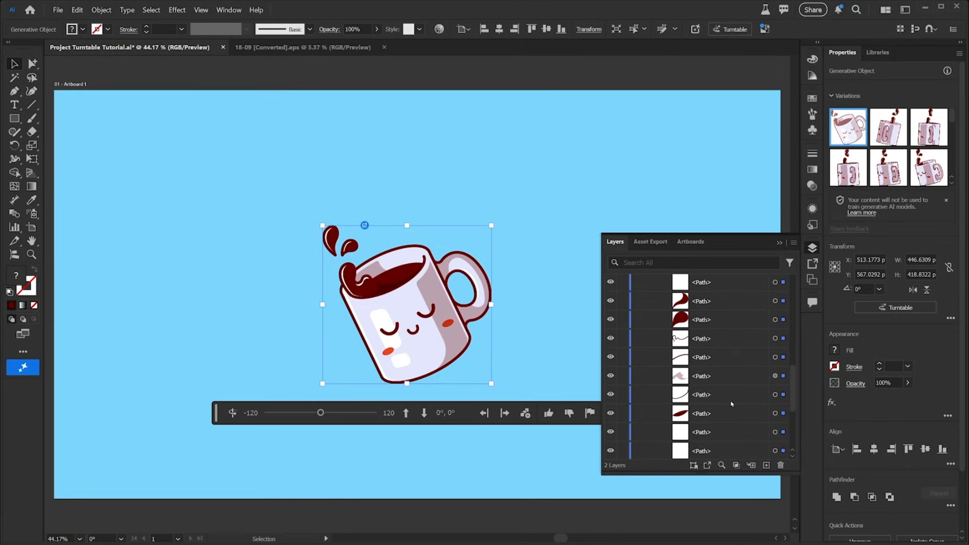
scroll(727, 399, up, 8)
click(651, 302)
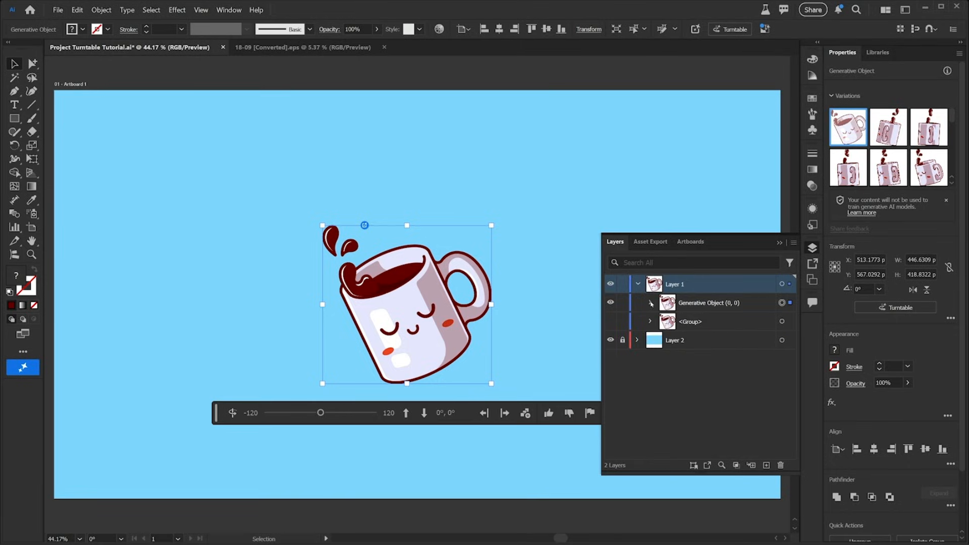
click(812, 248)
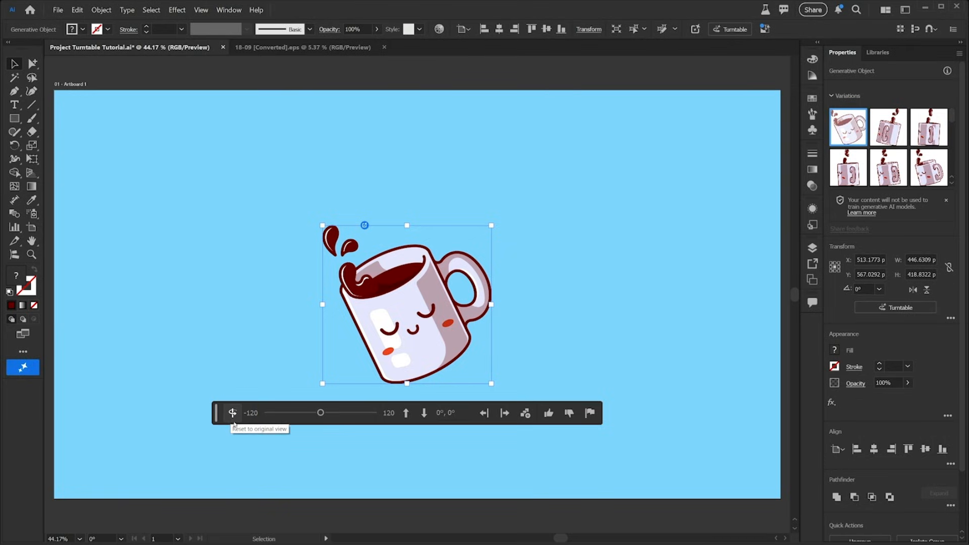
Step: Set the turntable rotation to -15° and preview tilting the mug up and down
mouse_move(321, 413)
mouse_down()
mouse_move(339, 414)
mouse_move(289, 415)
mouse_move(312, 417)
mouse_up()
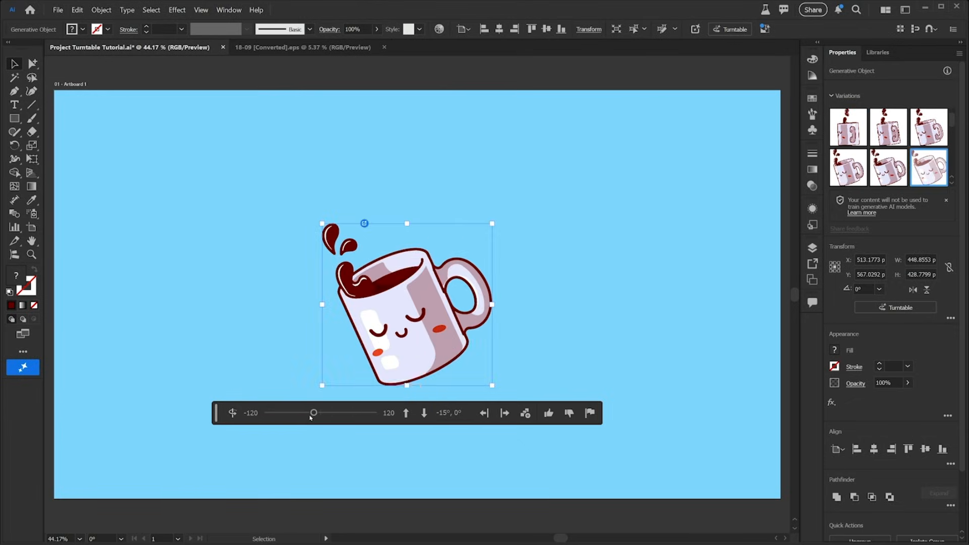
click(406, 413)
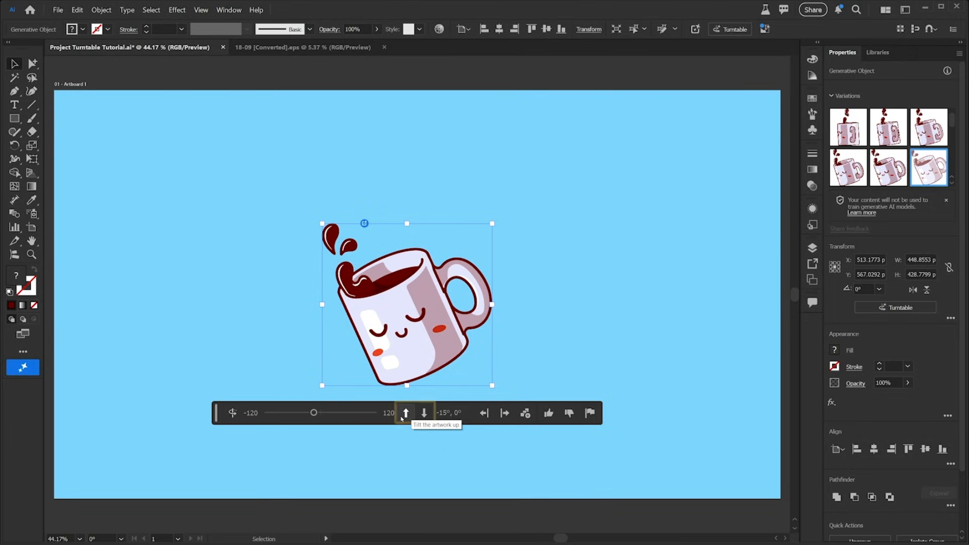
click(424, 414)
click(424, 415)
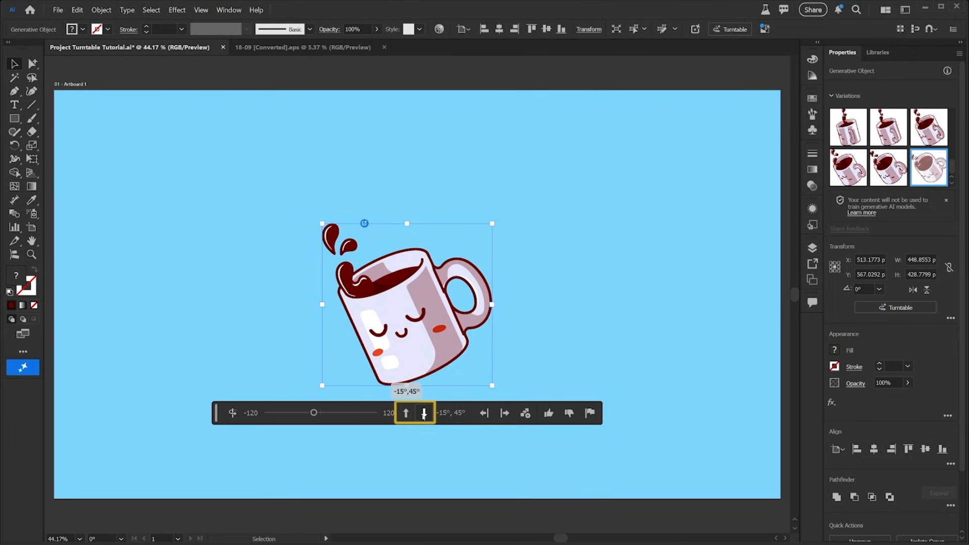
click(408, 417)
click(408, 417)
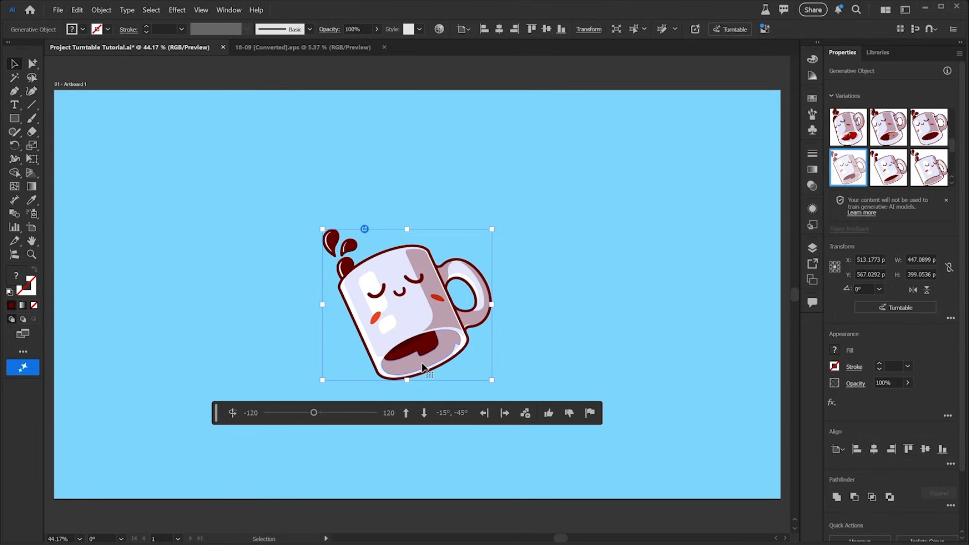
click(424, 413)
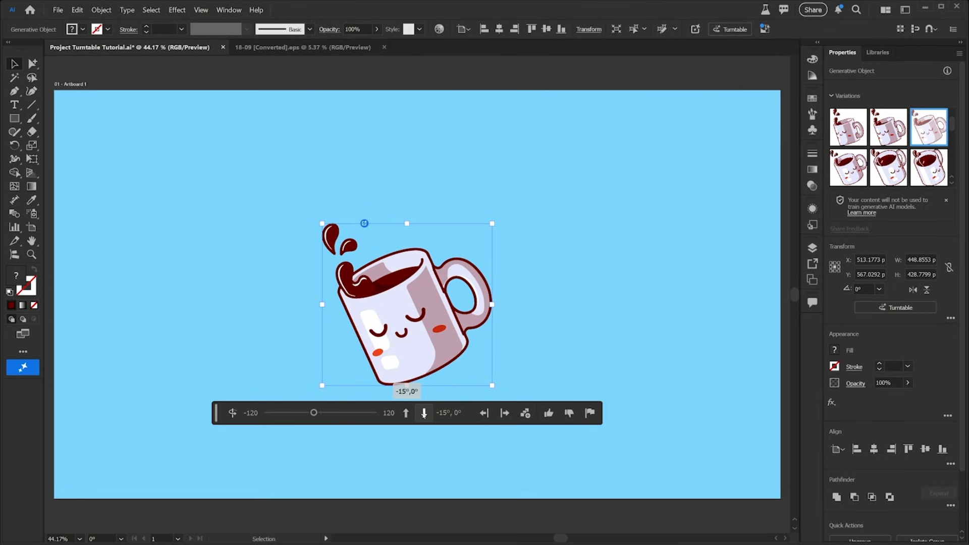
Step: Add two more rotated views of the mug to its left
click(485, 413)
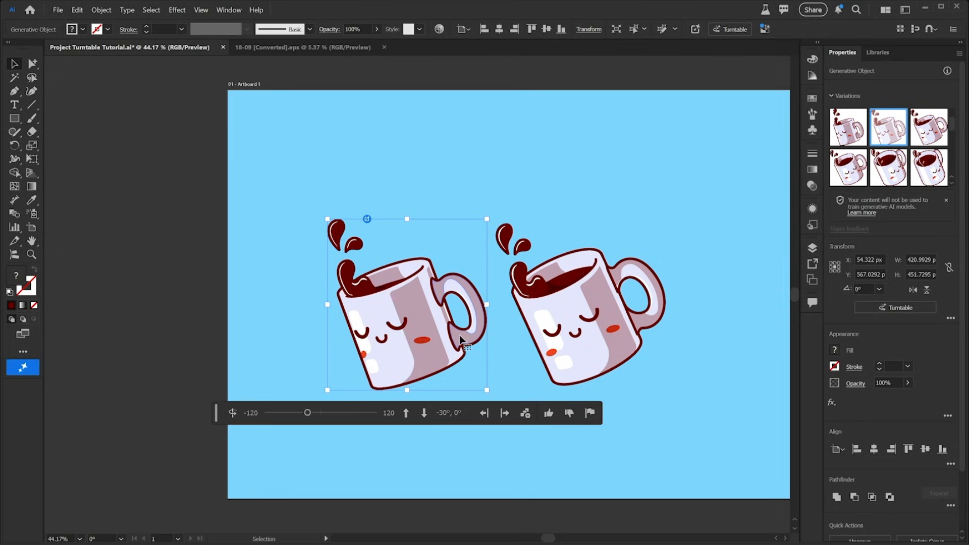
click(484, 414)
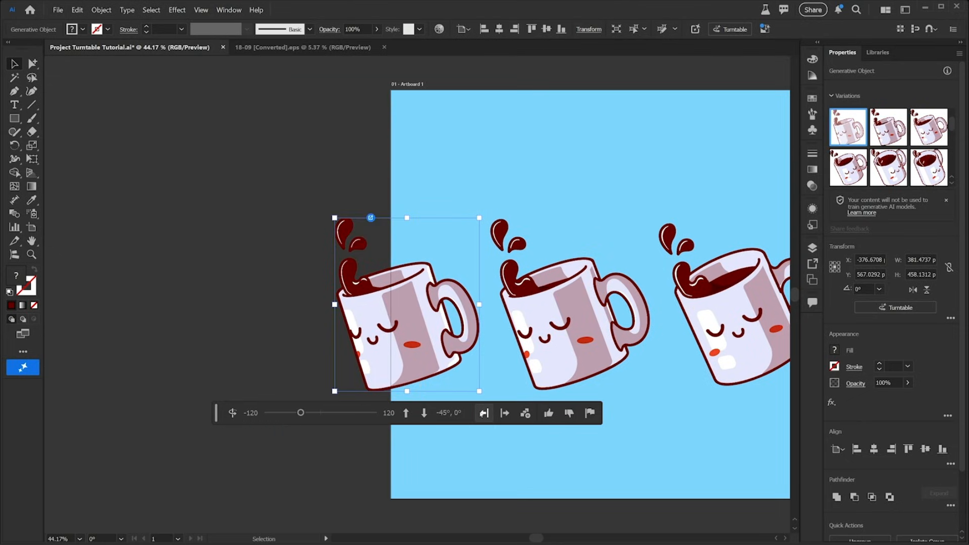
Step: Select the original mug and add two rotated views to its right
click(754, 333)
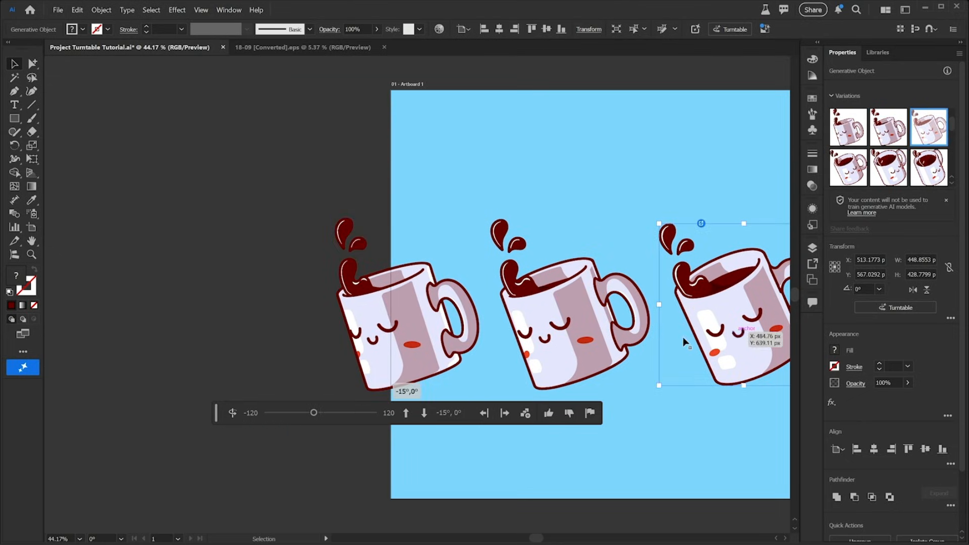
drag(581, 187, 314, 140)
click(505, 414)
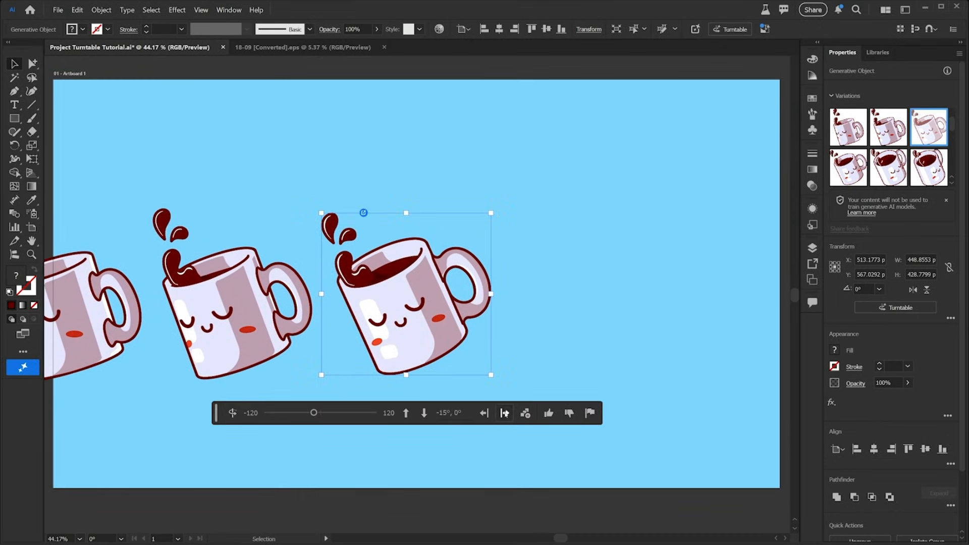
click(505, 414)
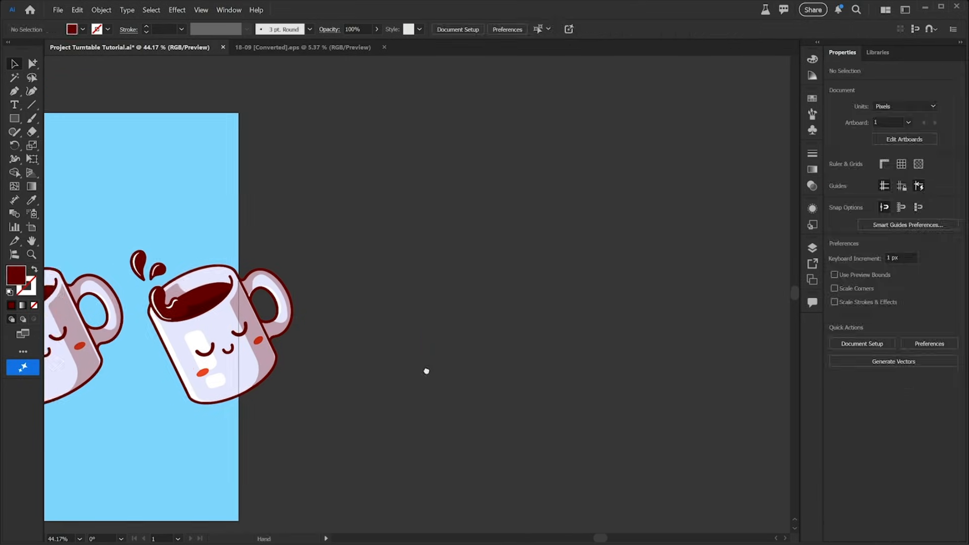
Step: Shrink the row of five mugs so it fits inside the artboard
key(z)
drag(362, 324, 348, 348)
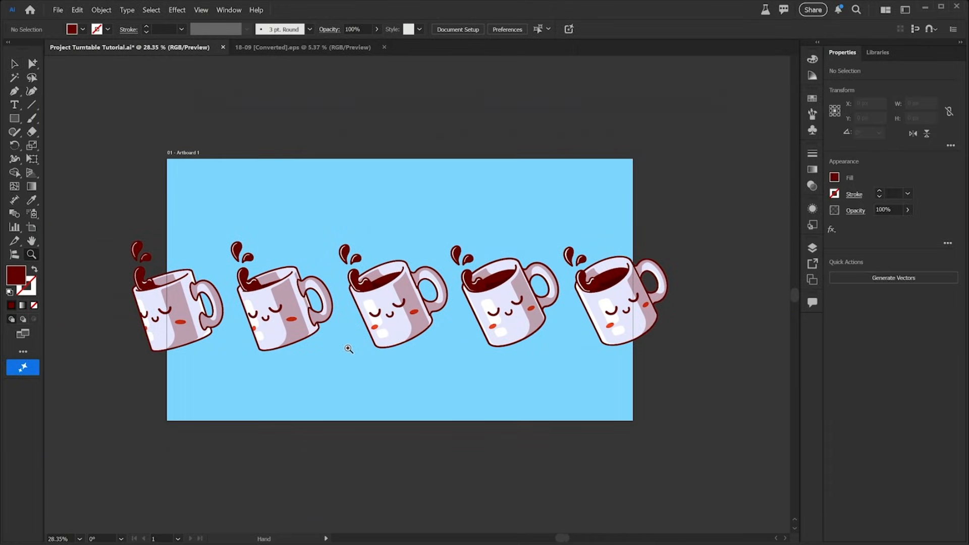
key(v)
drag(130, 232, 618, 341)
click(430, 368)
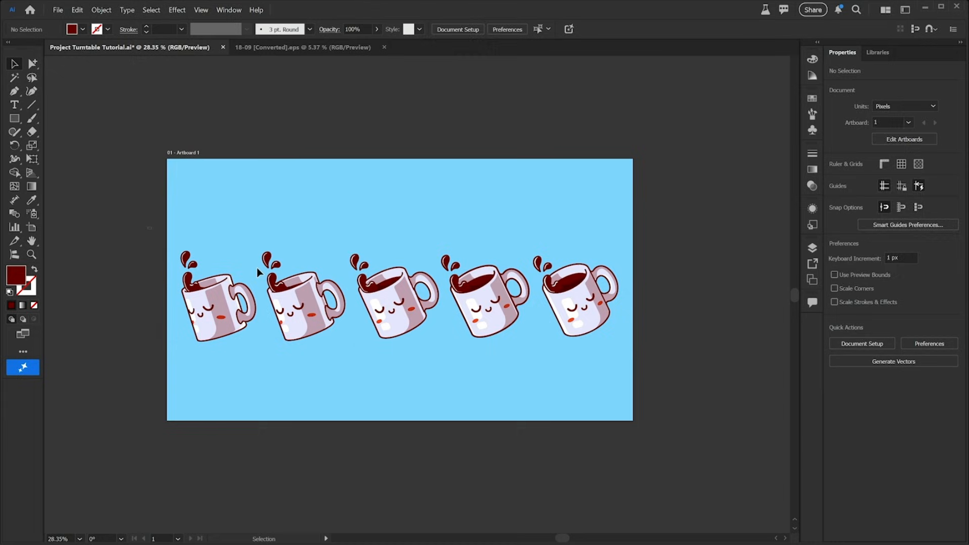
Step: Move the row of mugs up toward the top edge of the artboard
drag(496, 308, 486, 246)
click(435, 321)
key(z)
drag(435, 321, 385, 320)
click(15, 65)
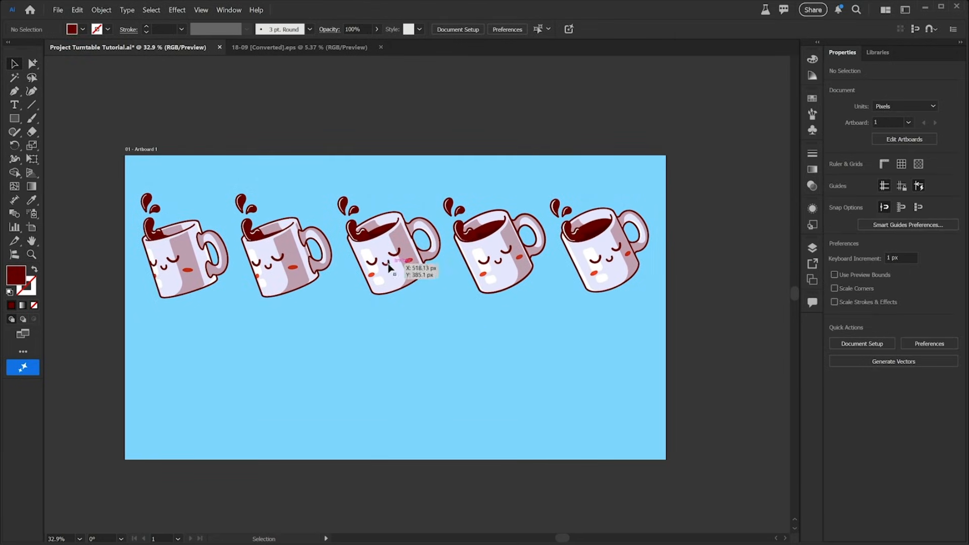
Step: Duplicate the middle mug below the row and tilt the copy down with Turntable
click(403, 265)
drag(403, 263, 392, 387)
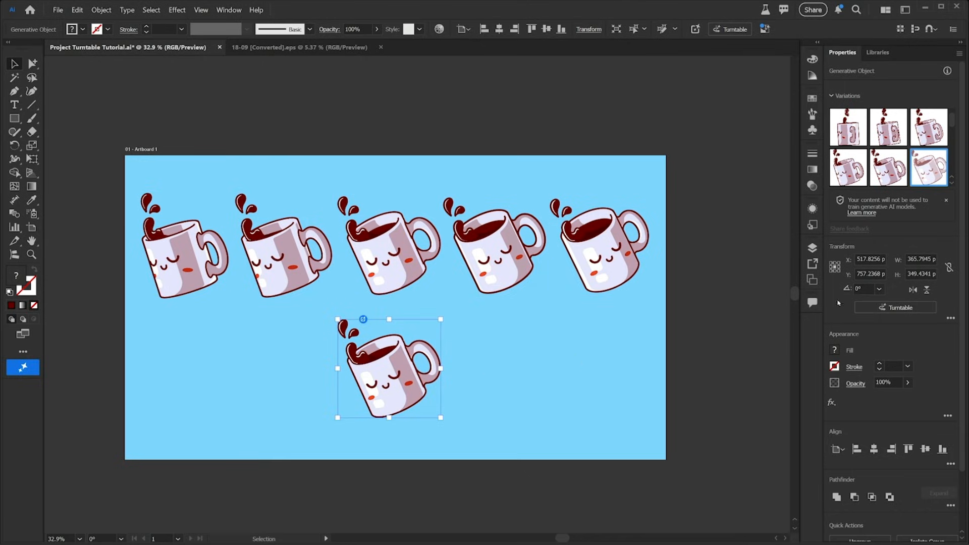
click(888, 308)
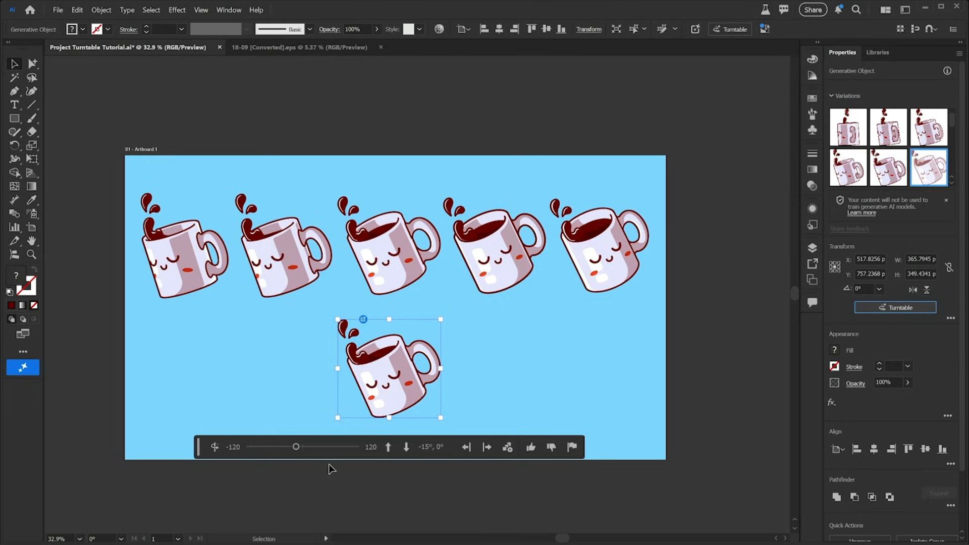
click(412, 454)
Step: Add two rotated views on each side of the tilted mug copy
click(487, 448)
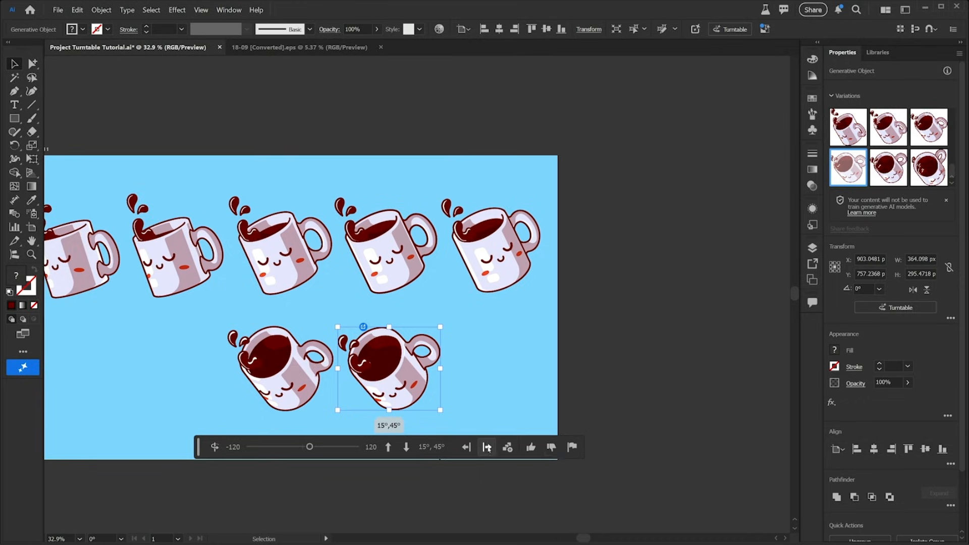
click(487, 448)
drag(125, 397, 379, 404)
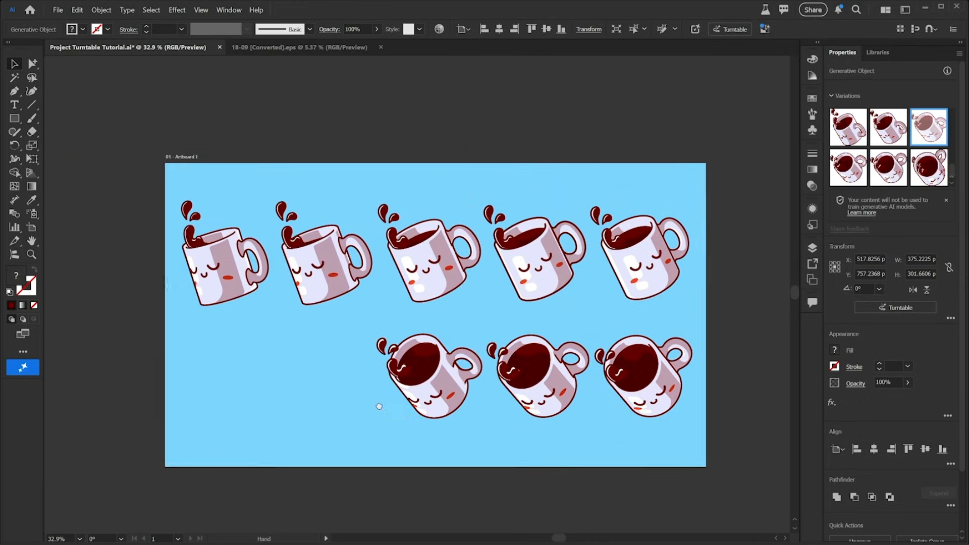
click(467, 449)
click(468, 448)
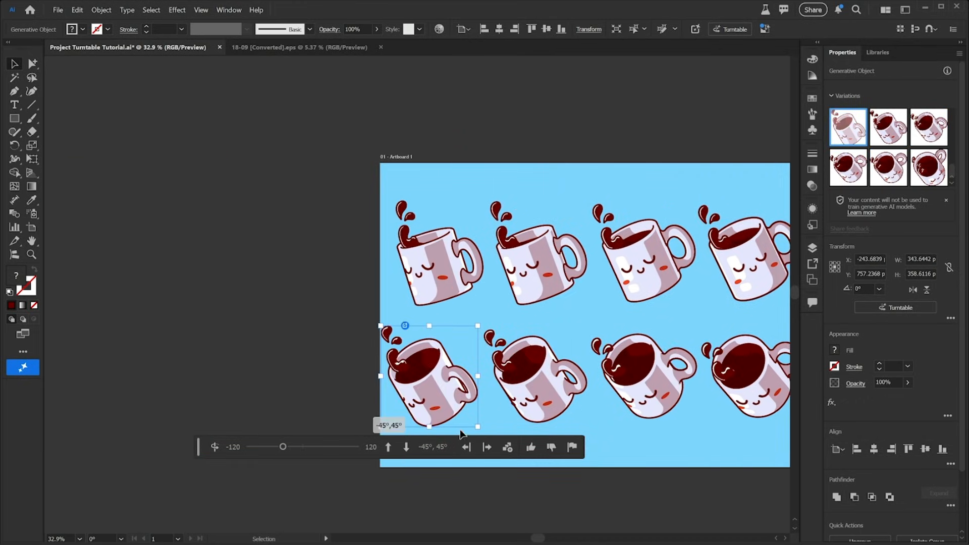
drag(610, 370, 354, 348)
Step: Review the new objects in the Layers panel, then select all mugs and scale both rows down inside the artboard
click(812, 249)
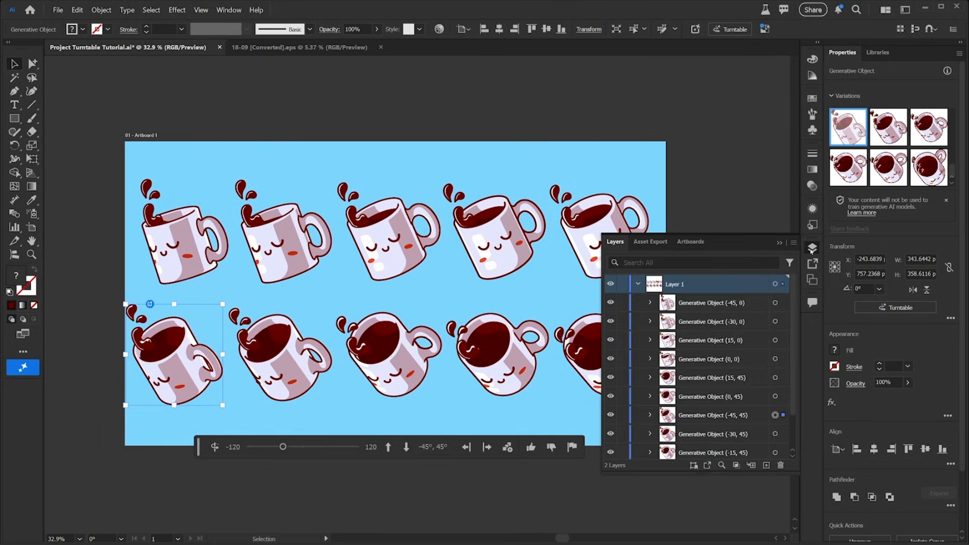
drag(651, 475, 650, 528)
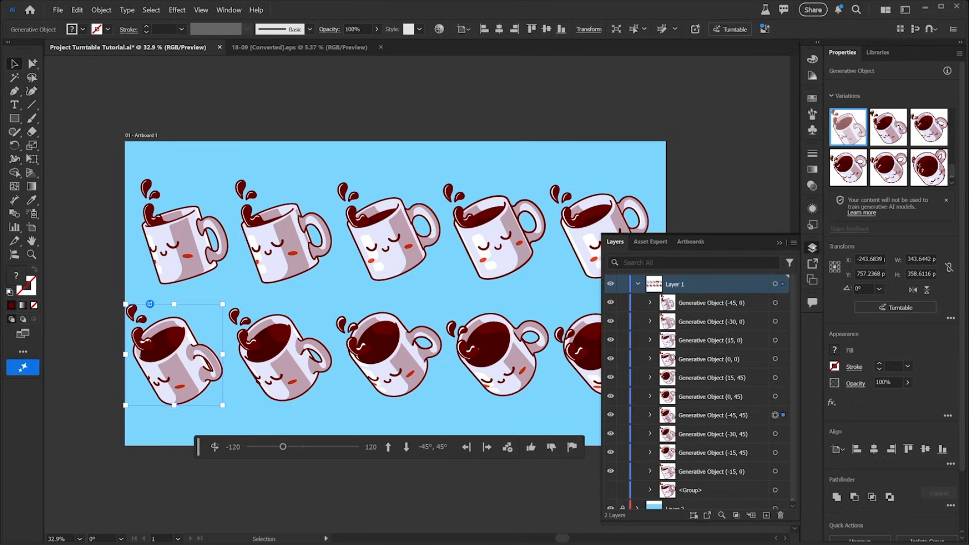
click(812, 248)
key(ctrl+a)
drag(650, 402, 545, 359)
drag(511, 327, 573, 301)
click(484, 392)
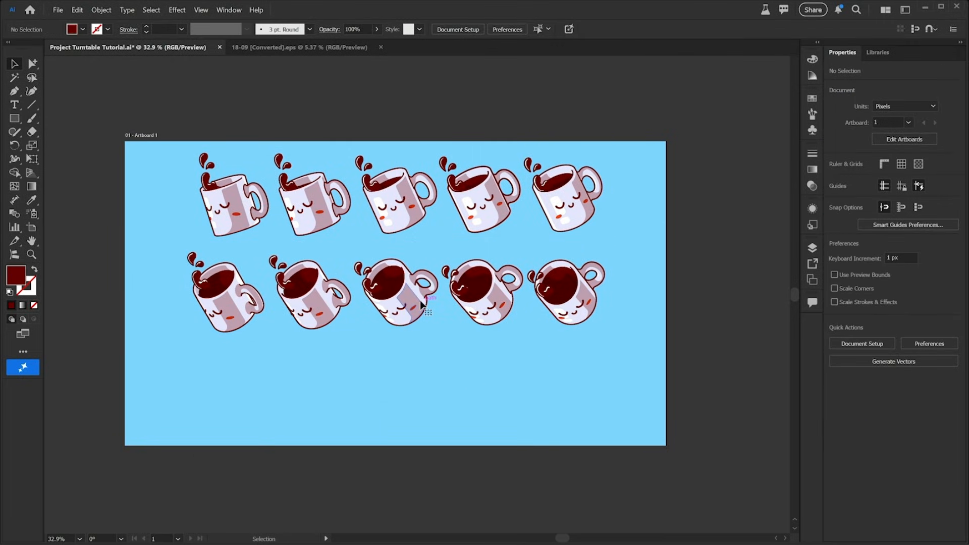
Step: Select the middle mug of the lower row and apply a different tilted variation from its variations list
click(422, 304)
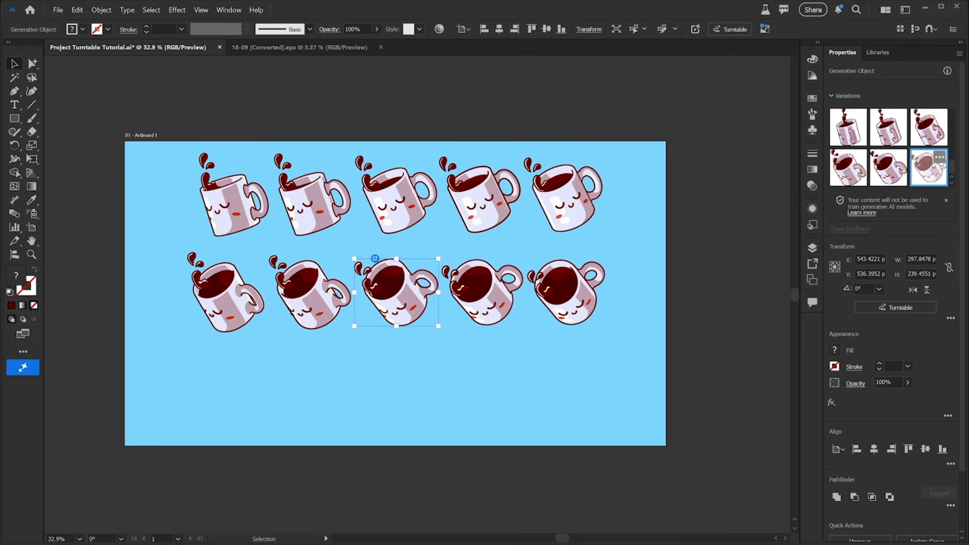
mouse_move(953, 166)
mouse_down()
mouse_move(954, 113)
mouse_move(951, 160)
mouse_up()
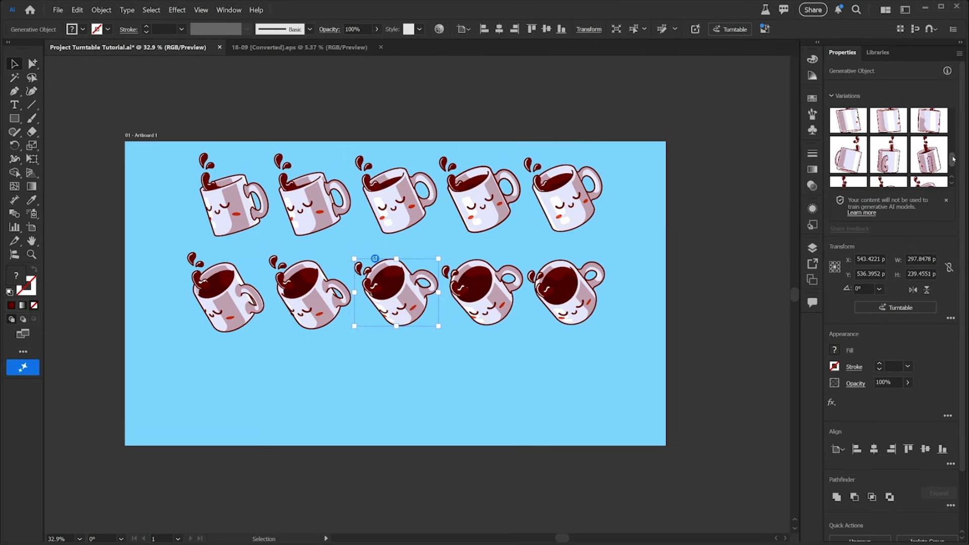
click(848, 154)
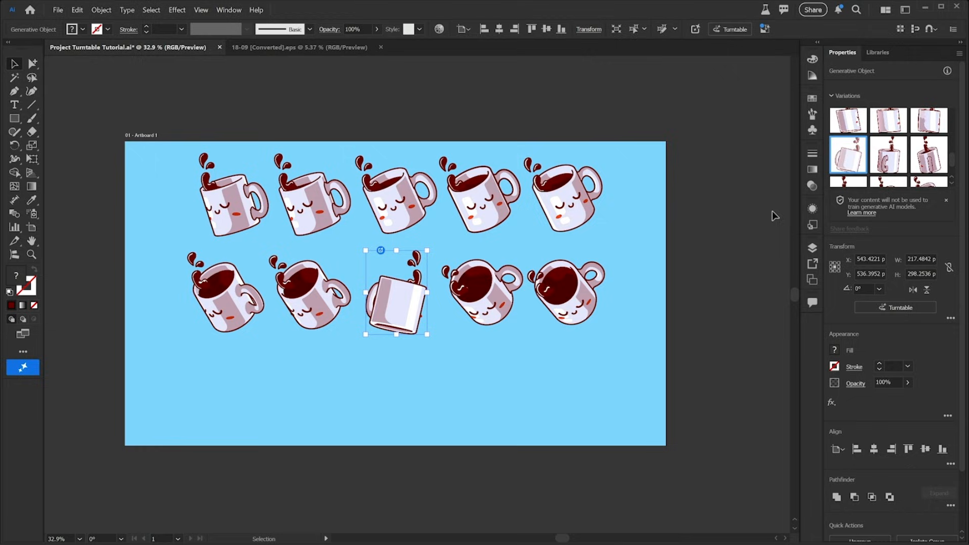
mouse_move(423, 300)
mouse_down()
mouse_move(418, 339)
mouse_move(420, 304)
mouse_up()
click(898, 164)
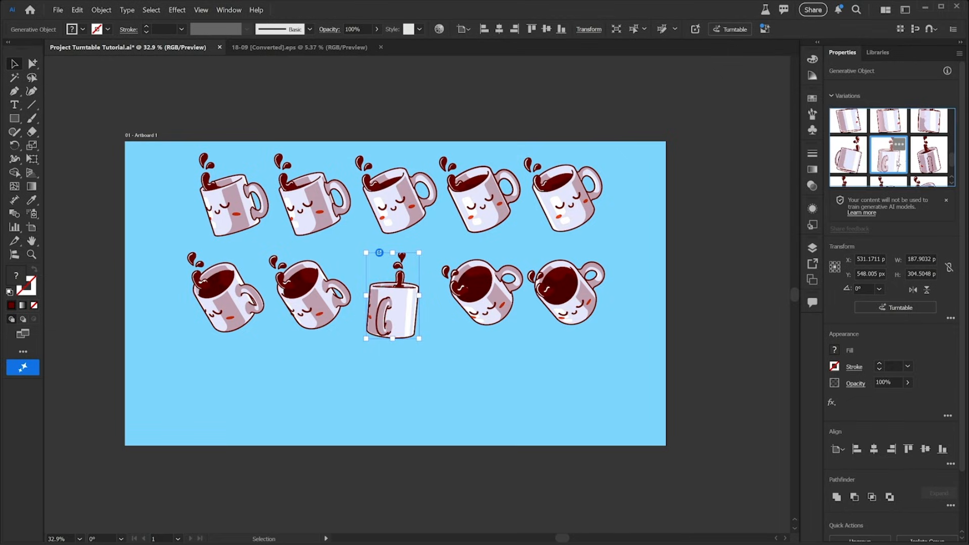
click(932, 158)
scroll(932, 157, down, 2)
click(932, 150)
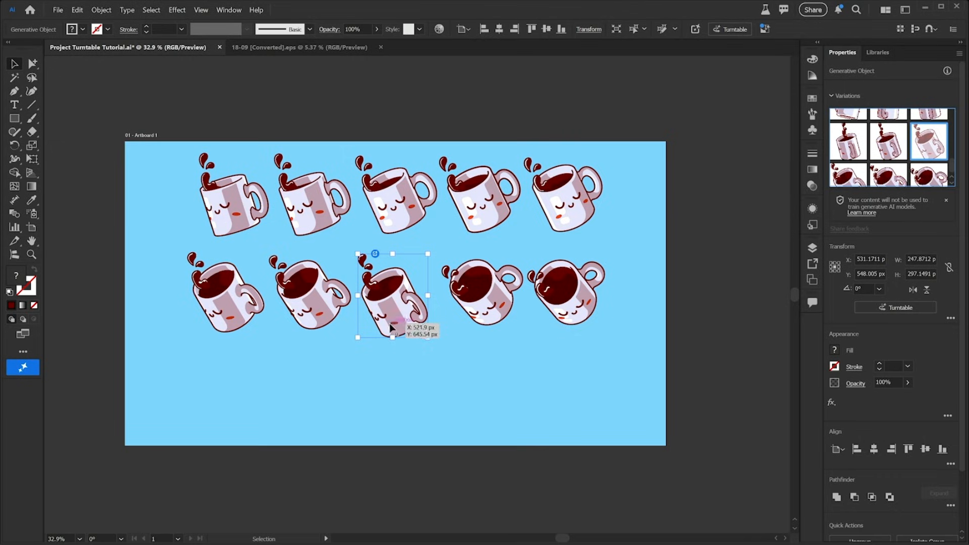
Step: Place all turntable views of the selected mug on the canvas below the rows
click(890, 308)
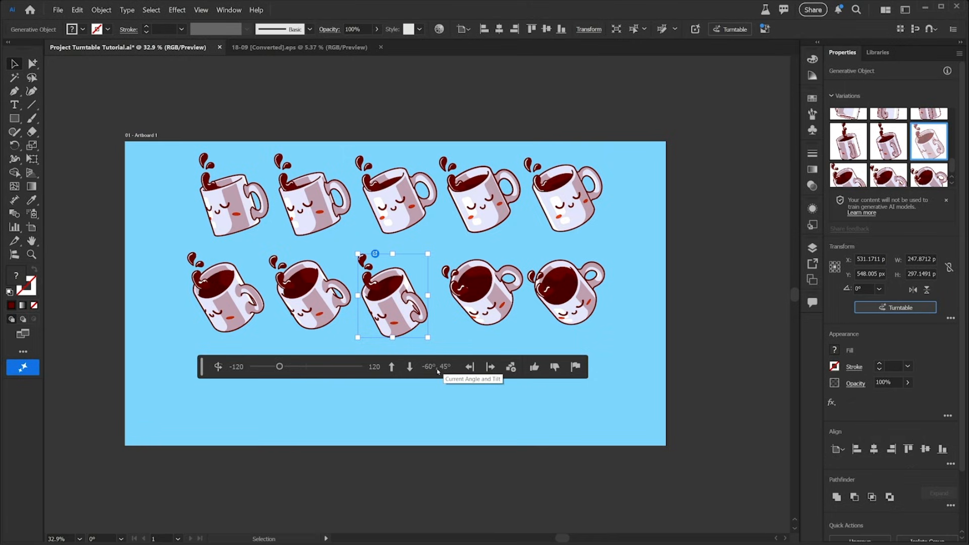
click(509, 372)
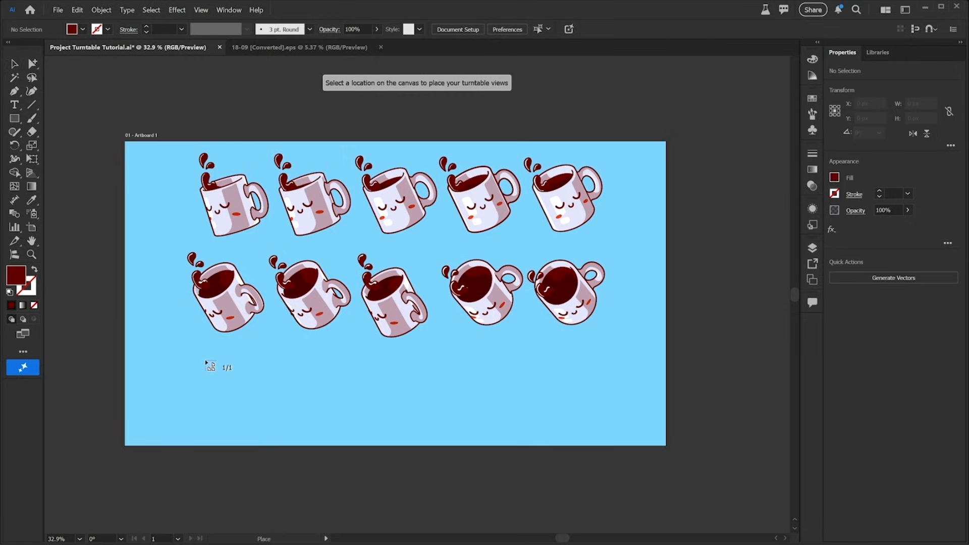
click(209, 359)
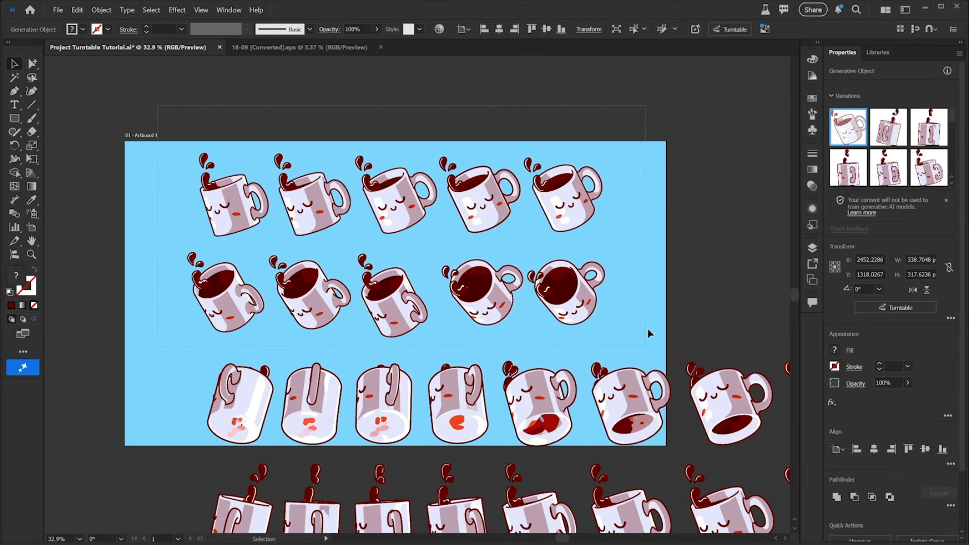
Step: Delete the two original rows of mugs and scale the placed grid of views down onto the artboard
key(Delete)
key(z)
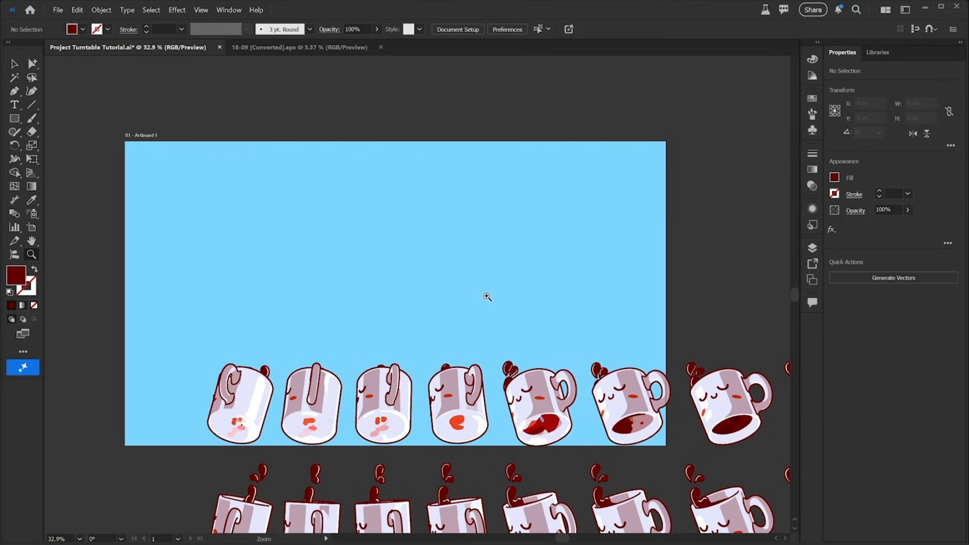
scroll(487, 297, down, 5)
drag(400, 277, 330, 251)
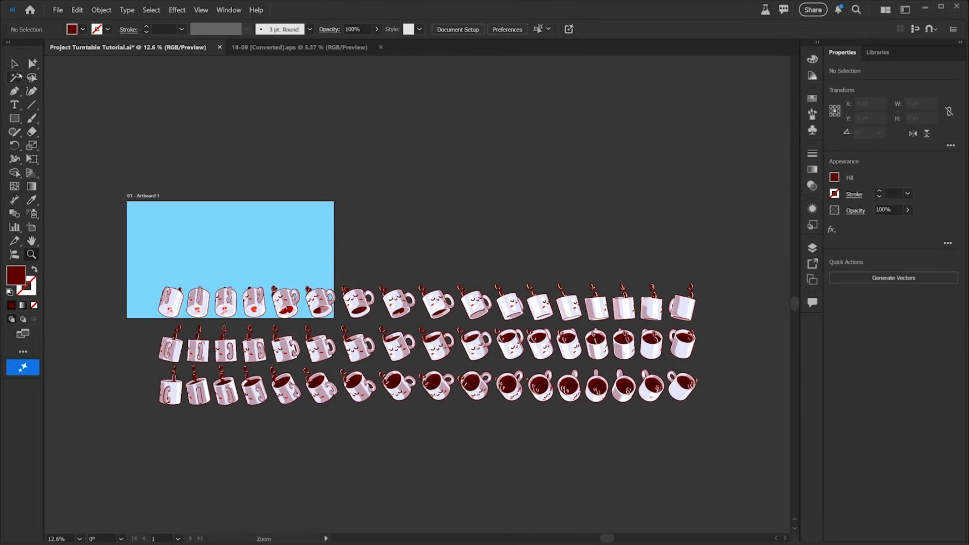
click(15, 64)
drag(604, 432, 737, 442)
drag(698, 403, 332, 321)
drag(268, 291, 260, 267)
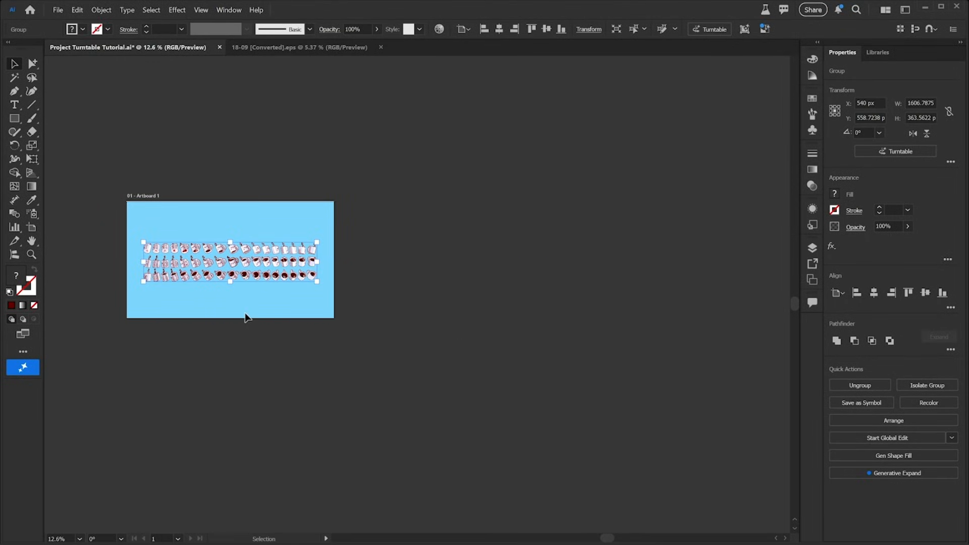
Step: Zoom in and pan across the grid to examine the rotated mug views closely
click(244, 316)
key(ctrl+0)
drag(381, 328, 365, 349)
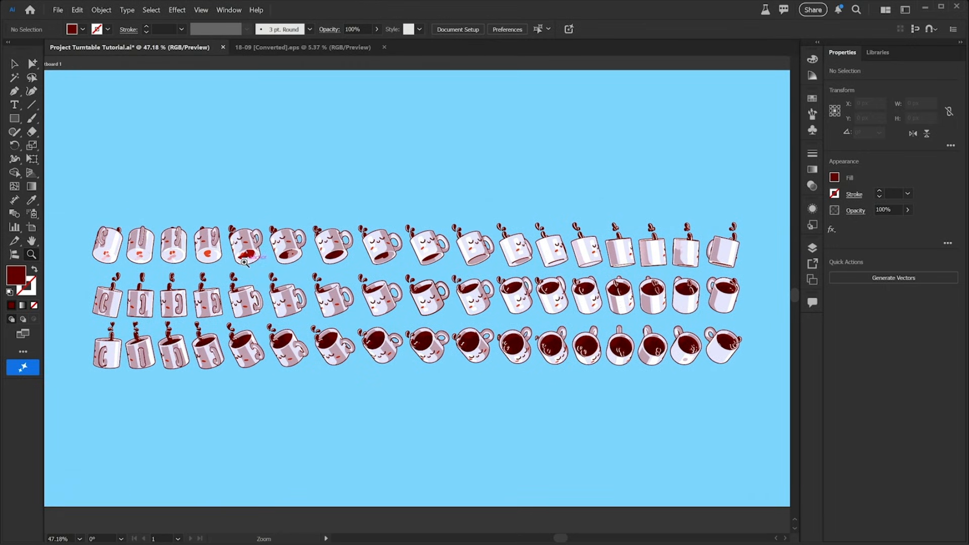
drag(98, 252, 230, 343)
drag(541, 334, 280, 323)
mouse_move(424, 316)
mouse_down()
mouse_move(372, 320)
mouse_move(525, 317)
mouse_move(418, 311)
mouse_up()
drag(636, 318, 378, 321)
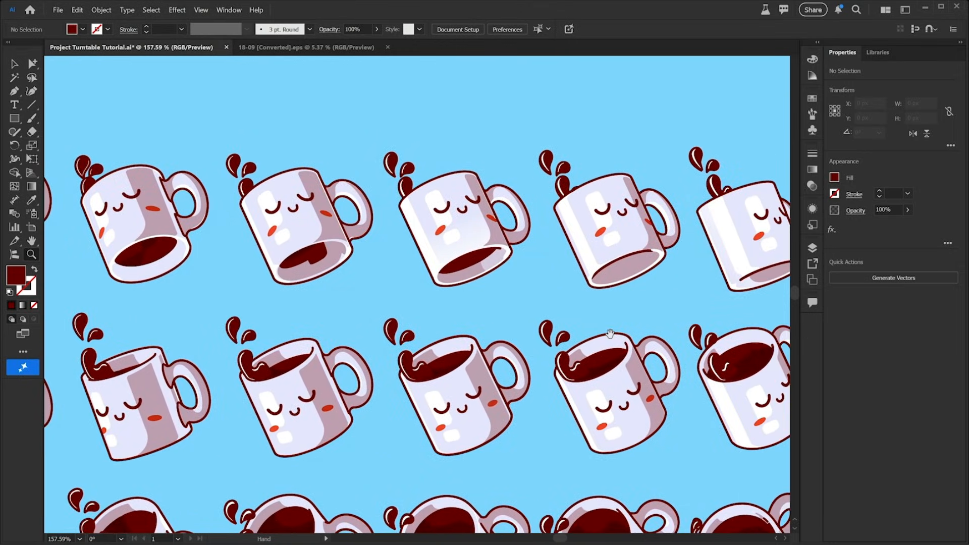
drag(622, 330, 399, 318)
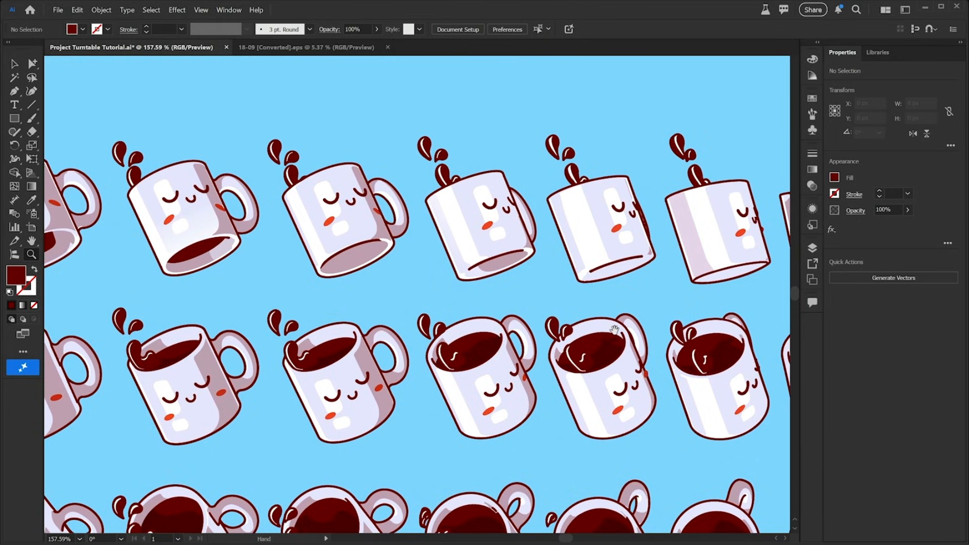
drag(638, 329, 388, 310)
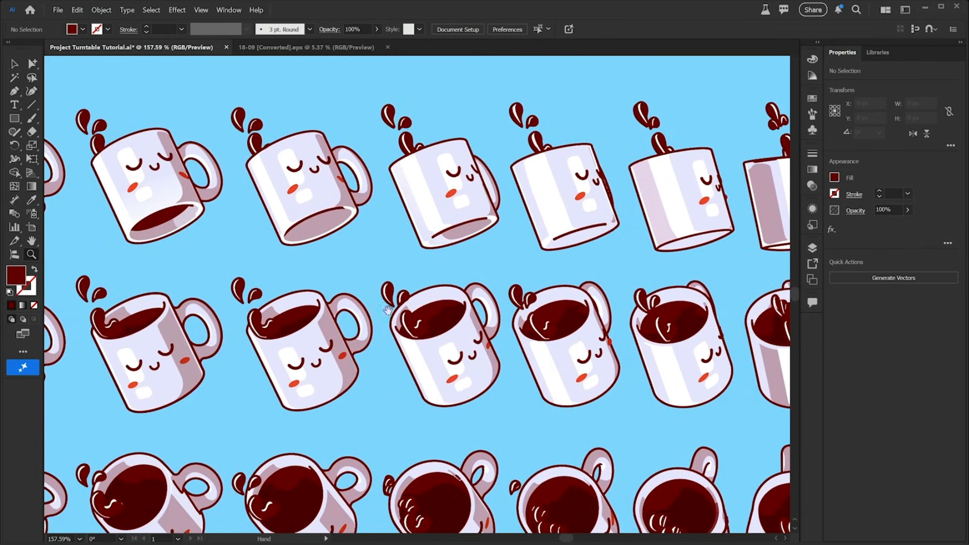
drag(389, 301, 421, 305)
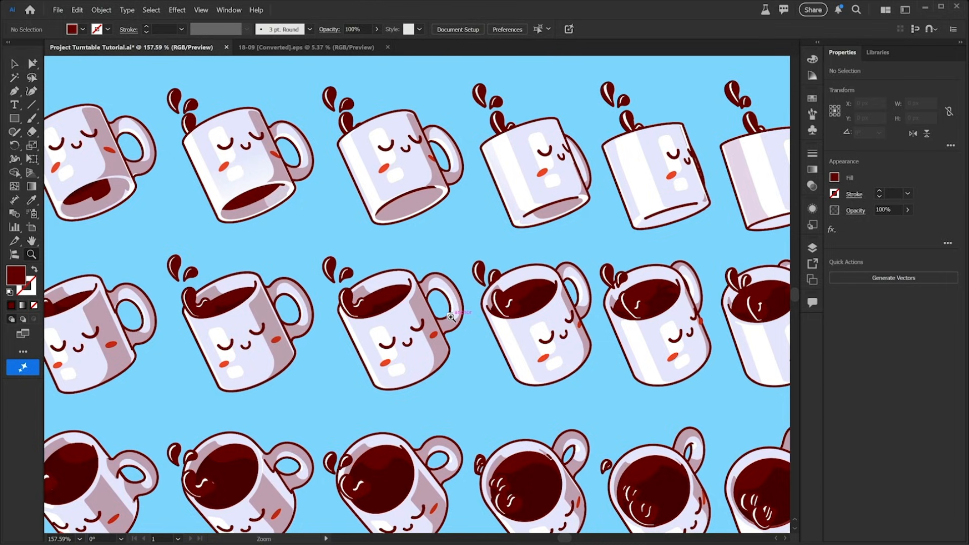
drag(451, 317, 367, 325)
drag(425, 341, 424, 318)
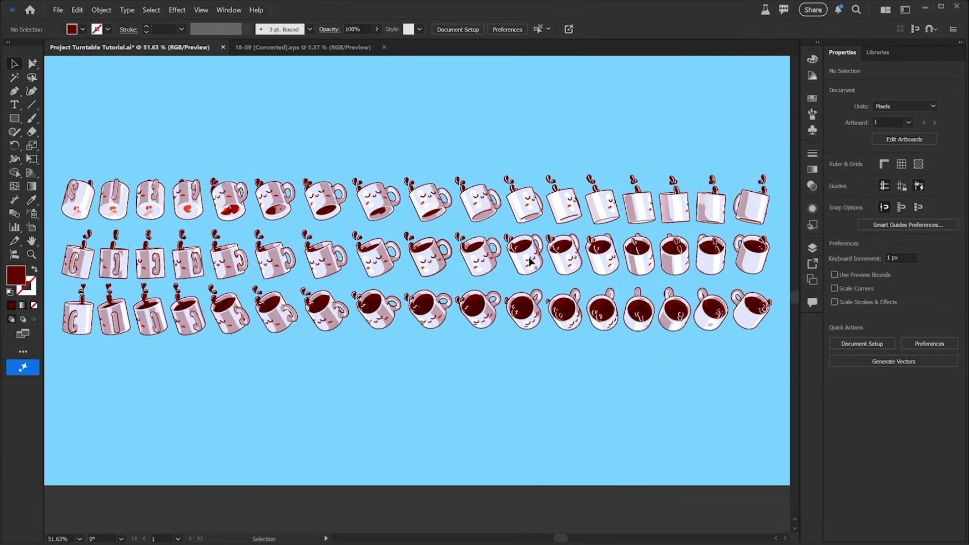
Step: Copy one mug view from the All Views Grid group and paste it in front on a new layer
click(530, 260)
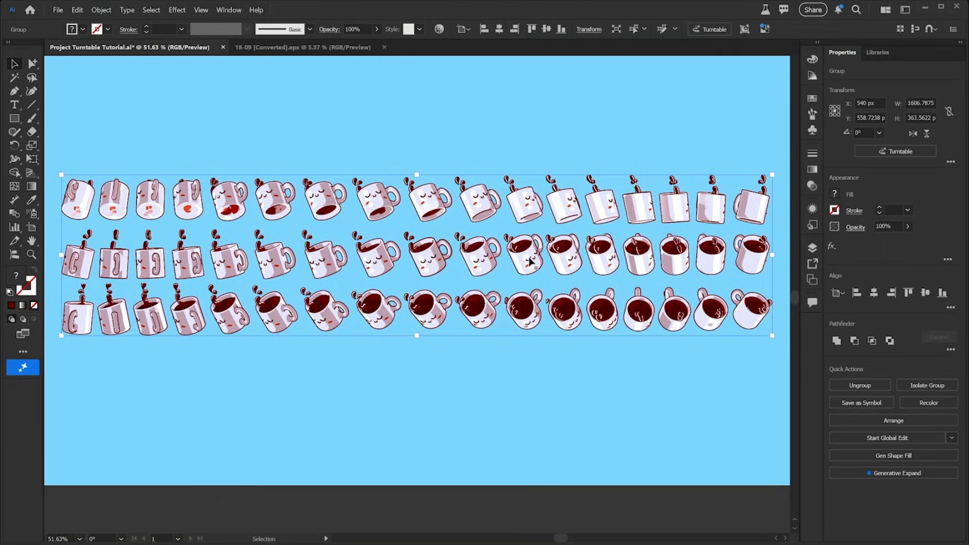
double_click(530, 261)
click(528, 257)
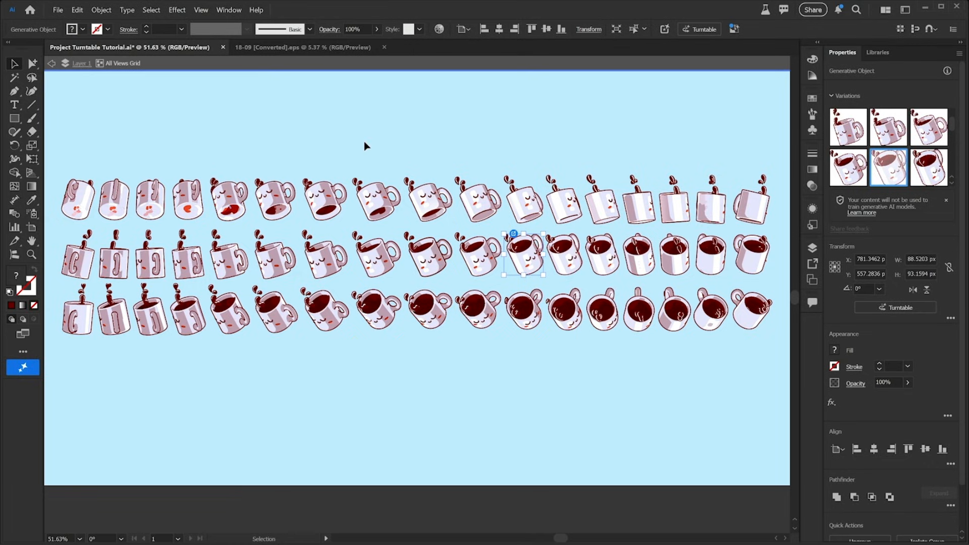
double_click(404, 380)
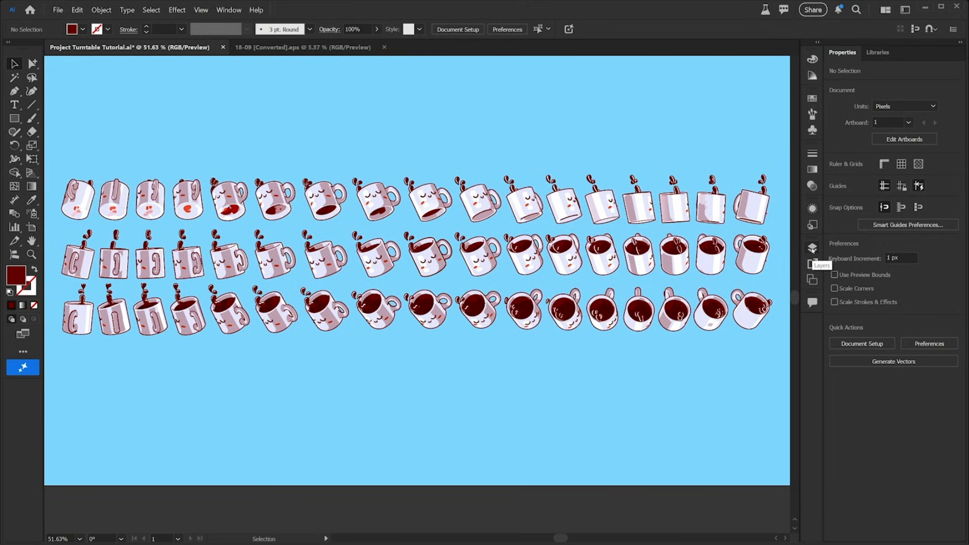
click(812, 247)
click(766, 515)
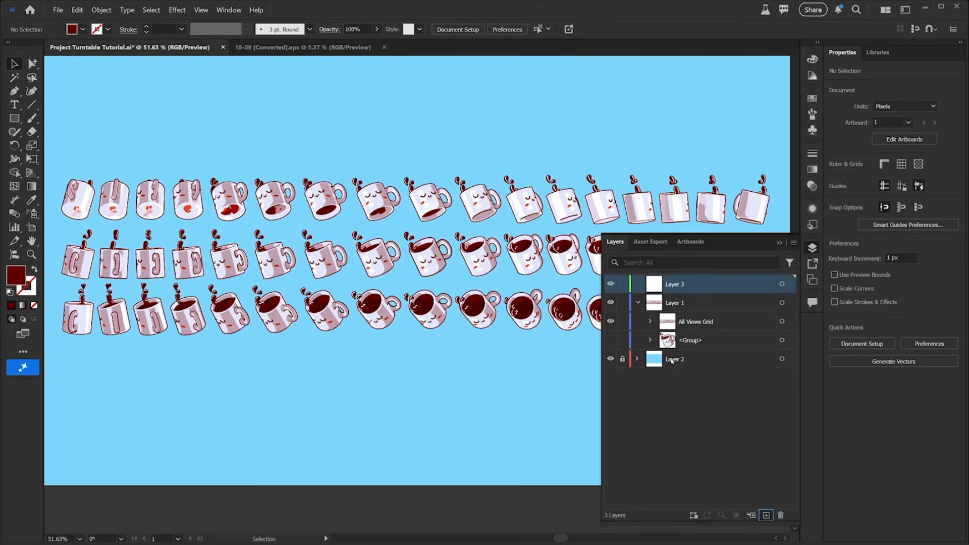
key(ctrl+f)
Step: Hide Layer 1 and enlarge the pasted mug on the artboard
click(611, 303)
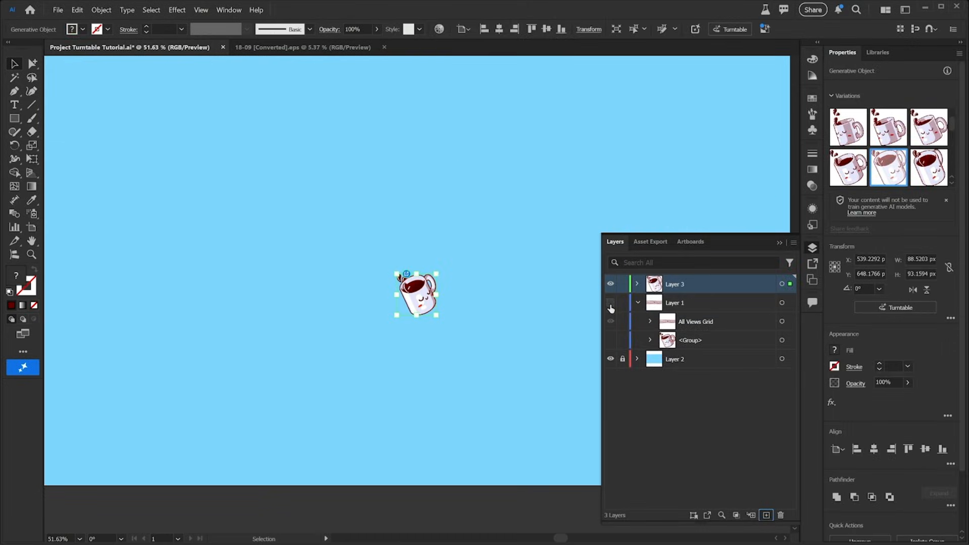
click(812, 247)
drag(437, 315, 497, 371)
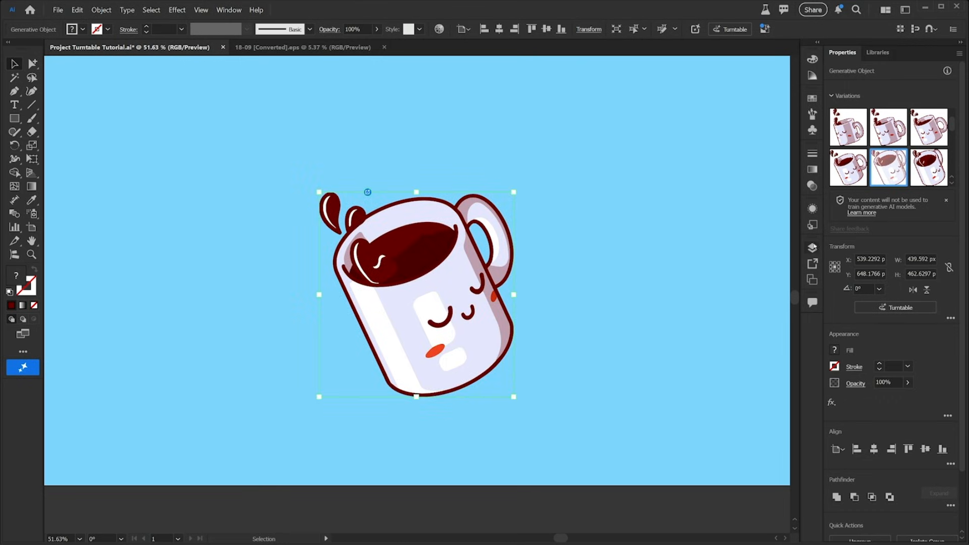
click(813, 248)
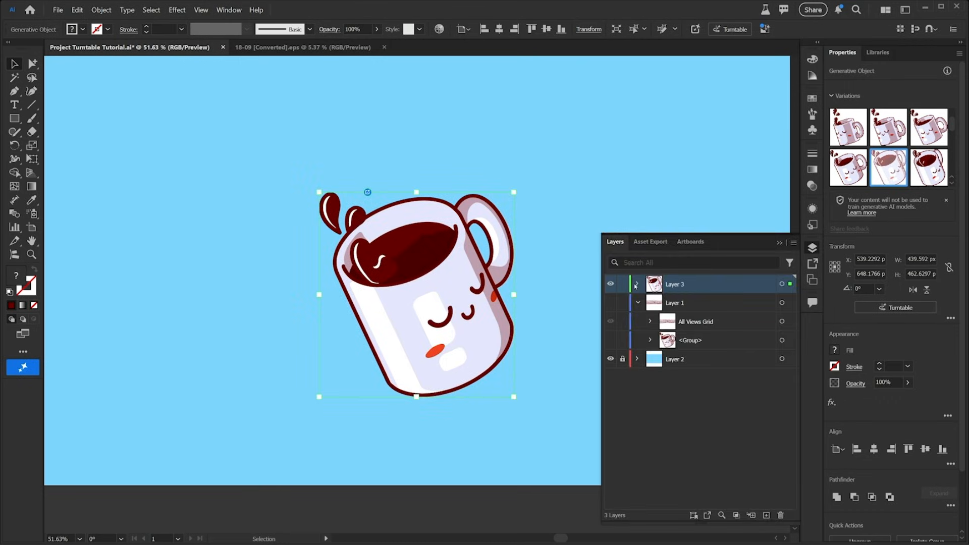
Step: Expand the generative object on Layer 3 and ungroup it into separate editable paths
click(639, 284)
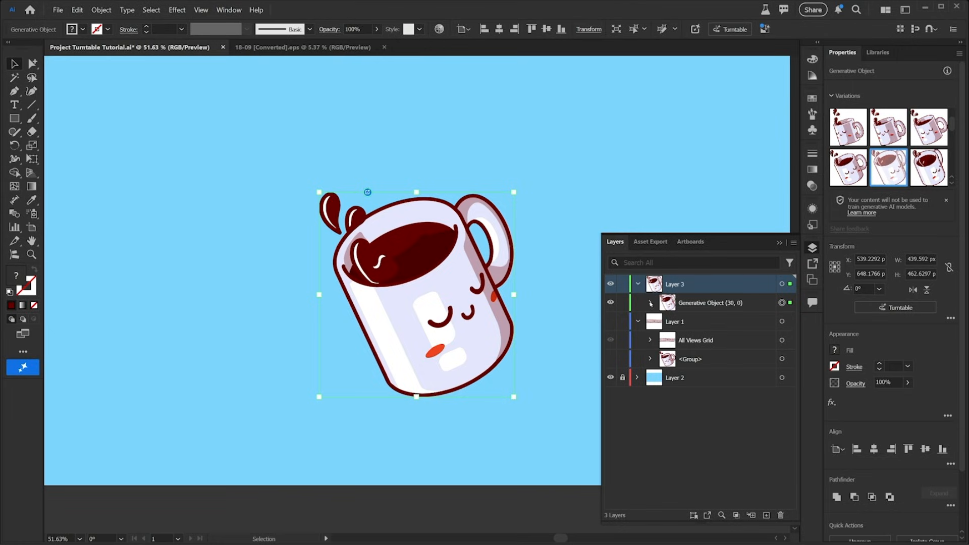
click(650, 303)
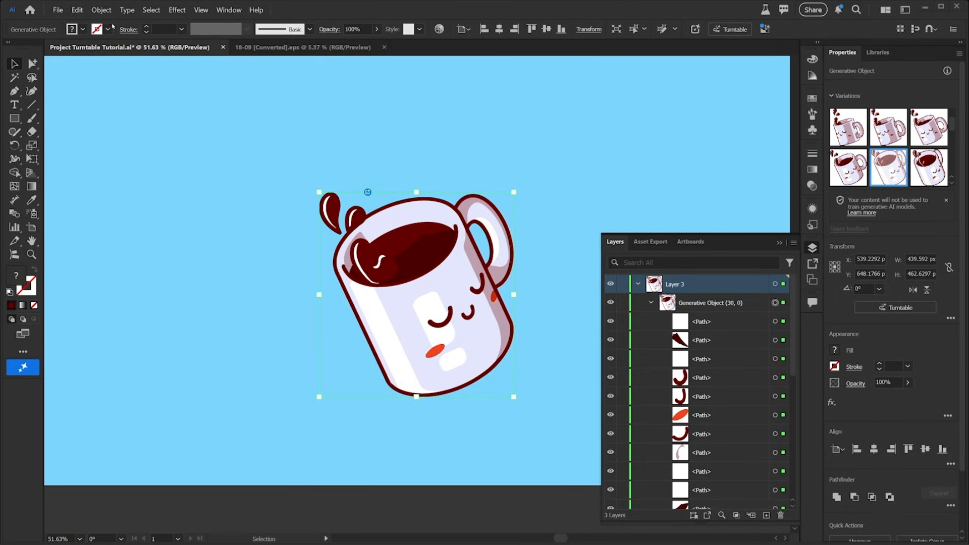
click(102, 10)
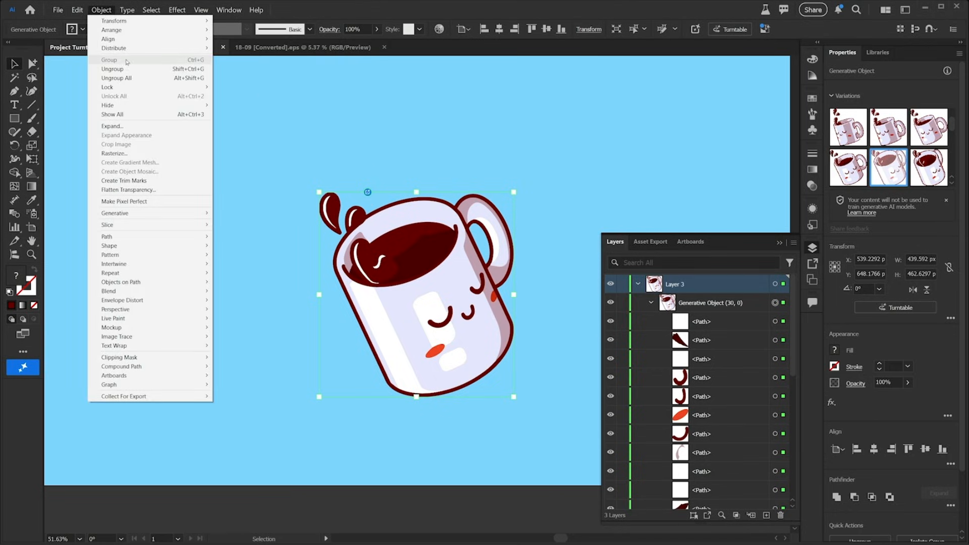
click(113, 69)
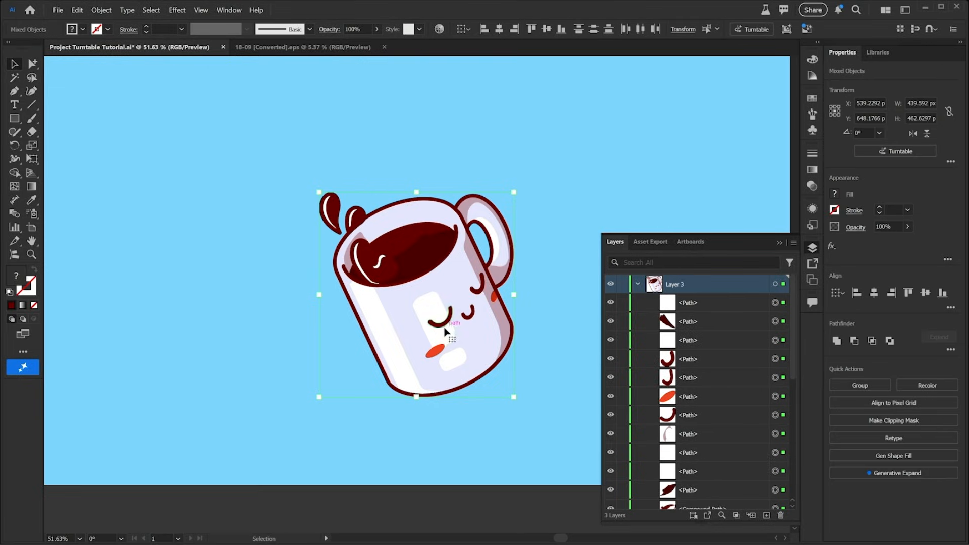
Step: Browse the ungrouped paths in the layers list and zoom in to examine the mug's vector paths and anchor points
scroll(730, 435, down, 5)
scroll(731, 434, down, 1)
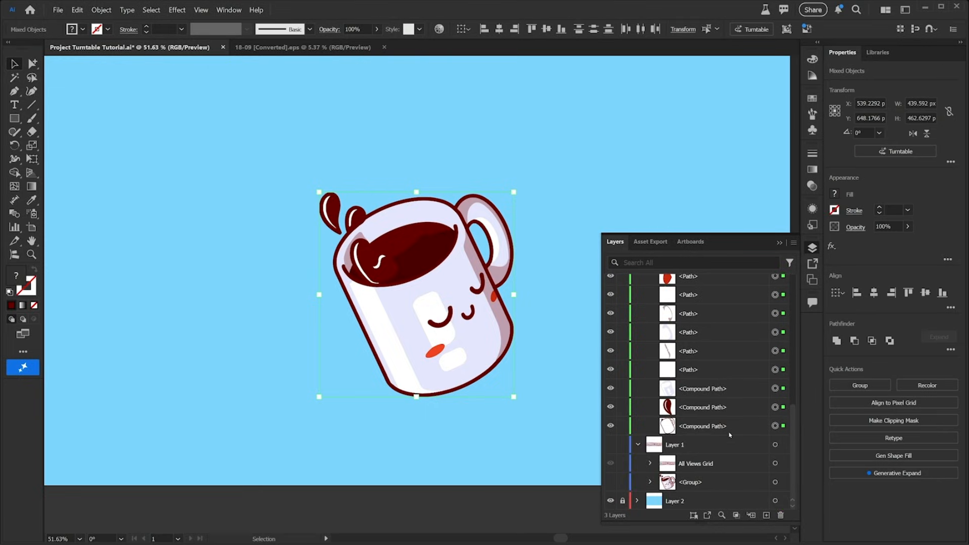
scroll(731, 434, up, 6)
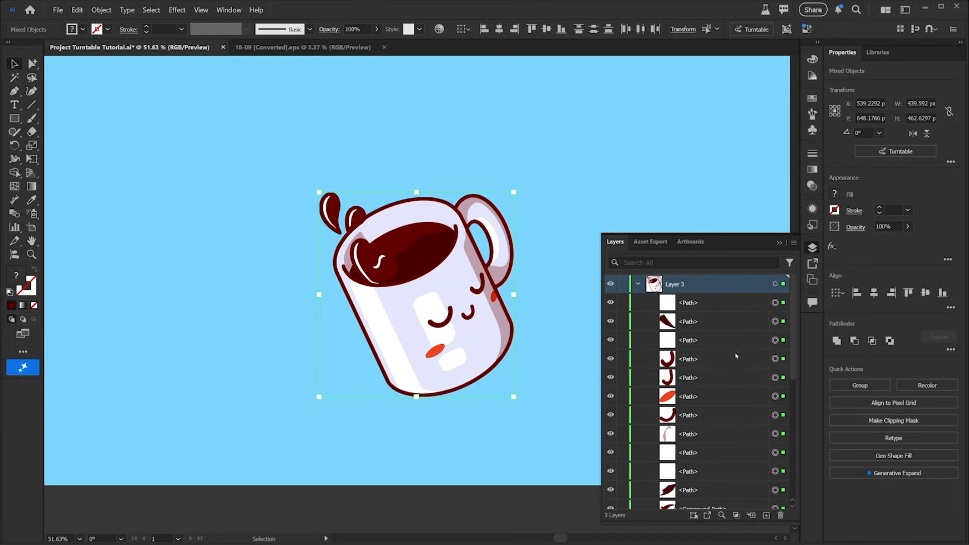
drag(794, 331, 791, 456)
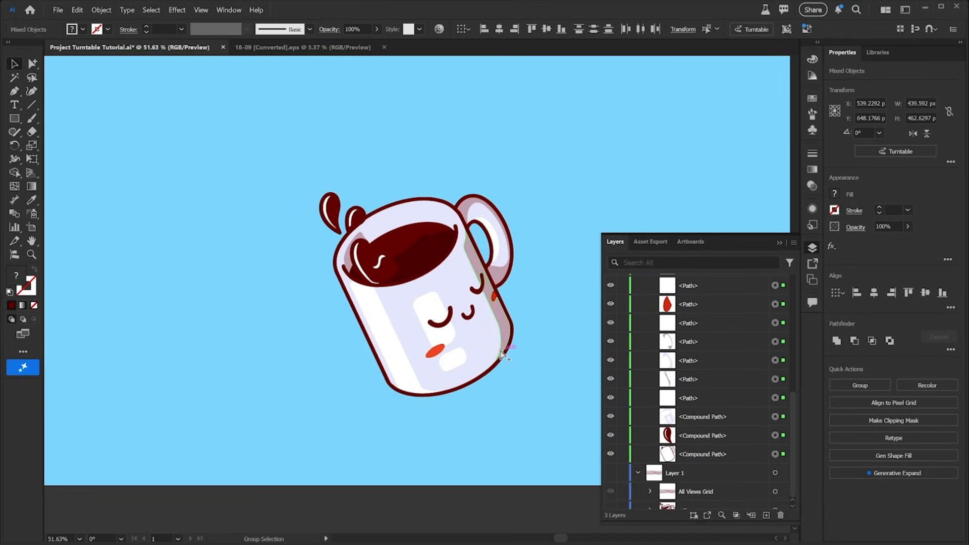
key(ctrl+h)
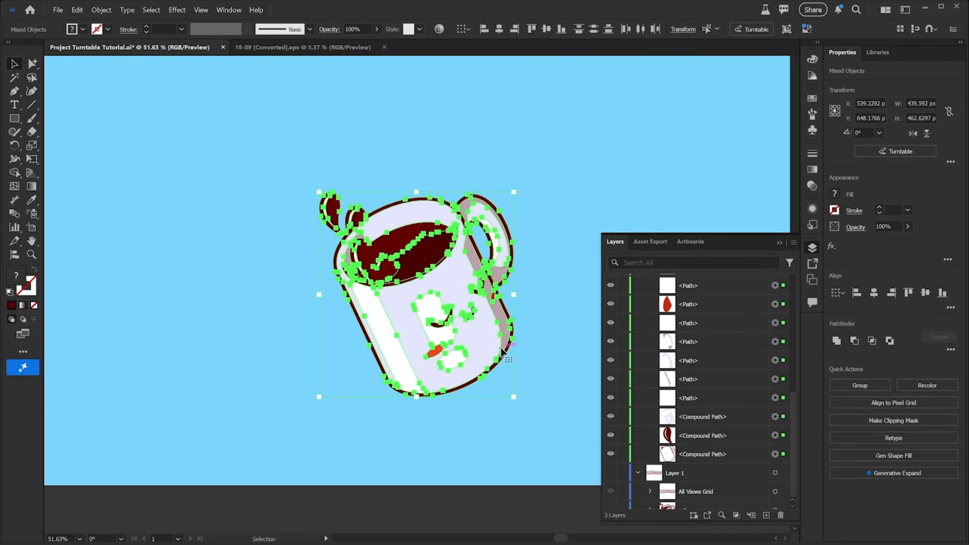
key(z)
drag(428, 297, 608, 390)
key(space)
drag(470, 394, 312, 264)
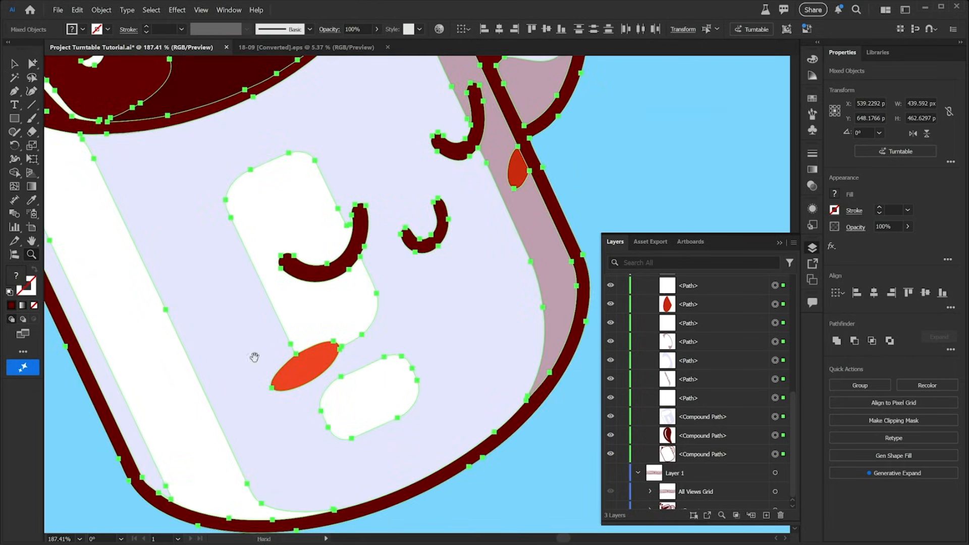
drag(253, 352, 475, 257)
drag(294, 335, 374, 425)
drag(396, 483, 293, 387)
alt+click(293, 386)
drag(480, 298, 358, 373)
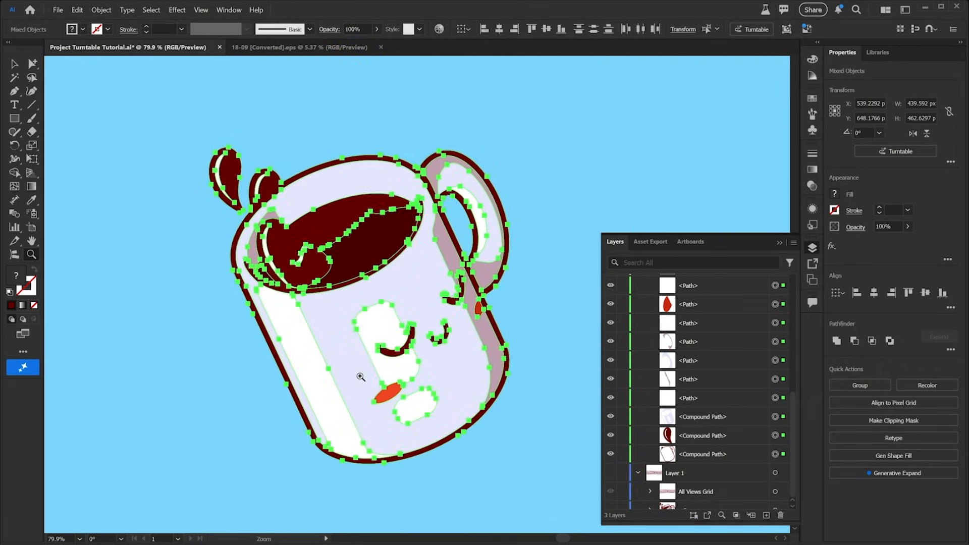
key(ctrl+shift+a)
drag(450, 292, 480, 271)
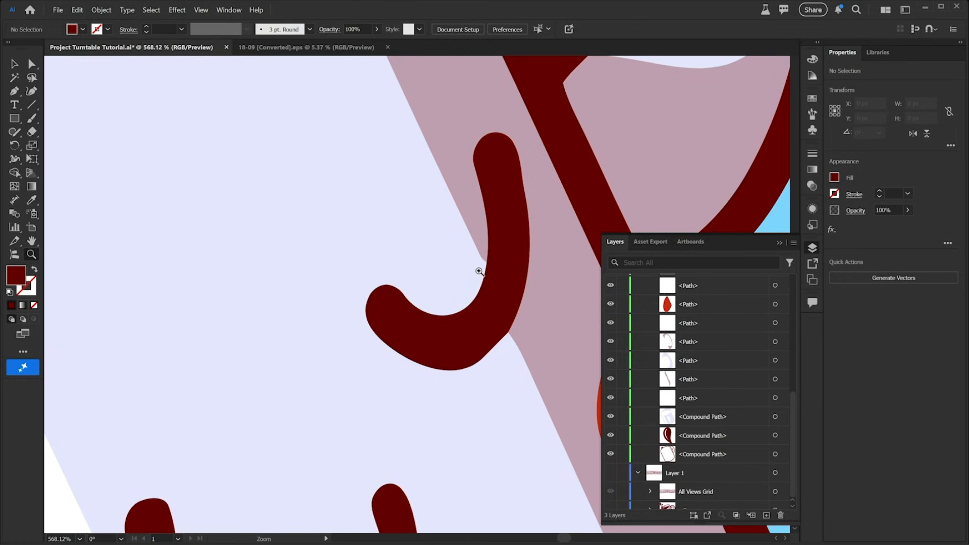
drag(480, 271, 270, 325)
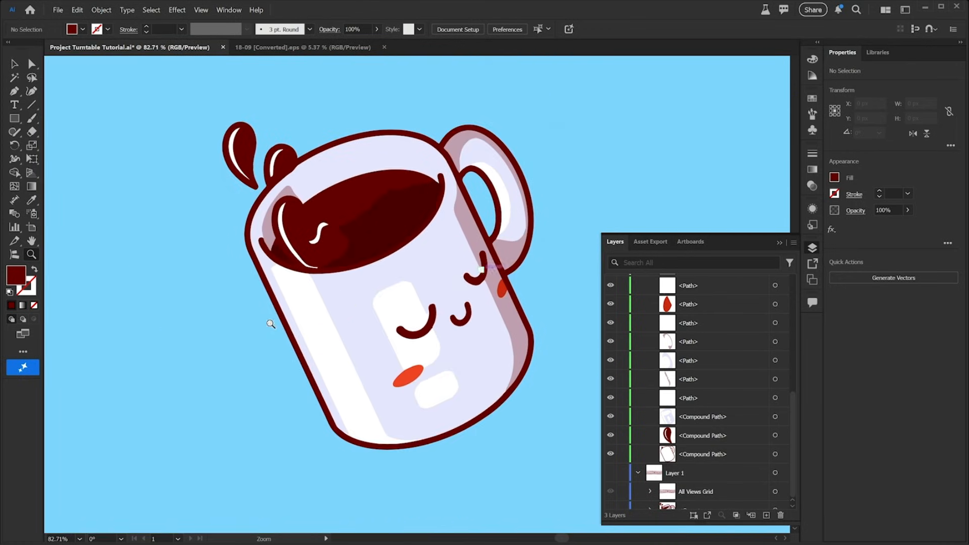
drag(398, 365, 361, 382)
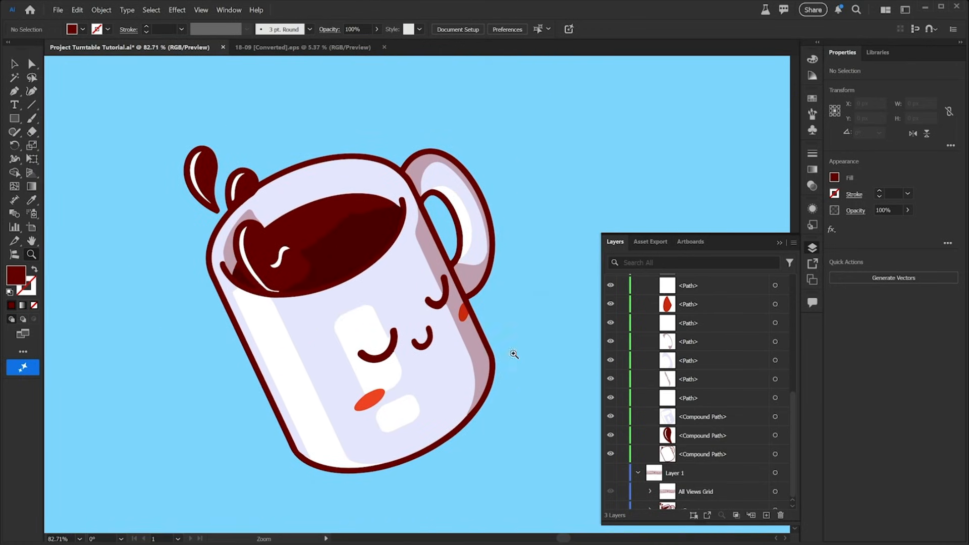
drag(793, 416, 794, 276)
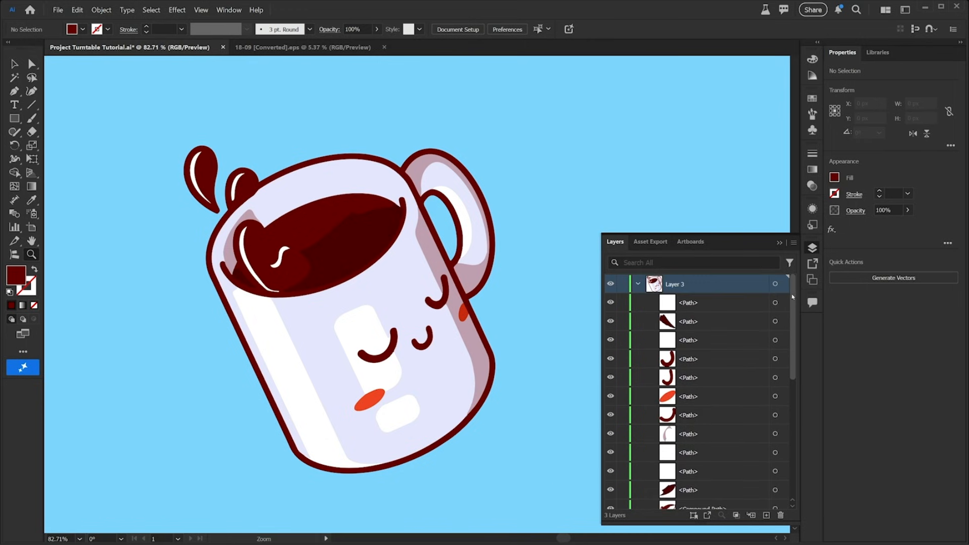
Step: Open the Turntable controls for a selected mug view in the grid and dismiss the thumbs-up feedback form
click(638, 286)
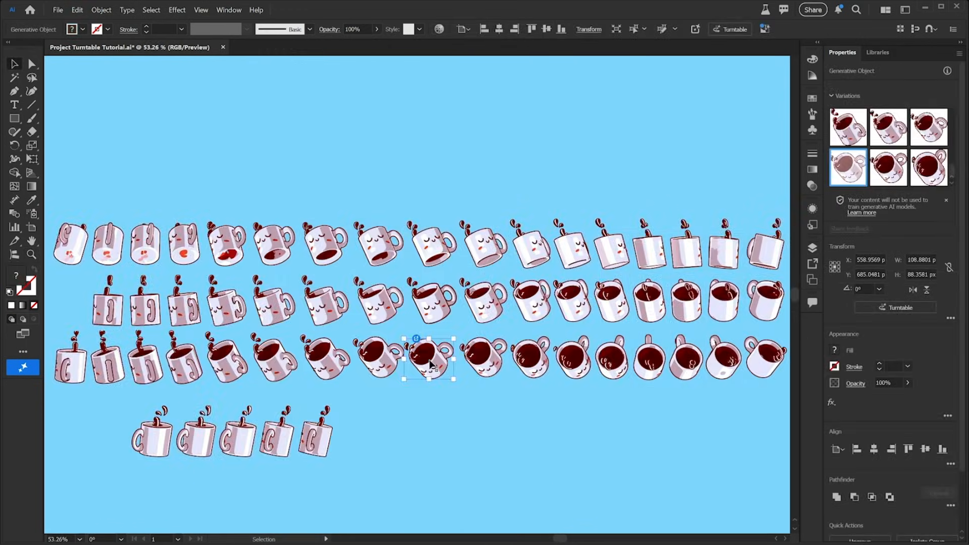
click(901, 308)
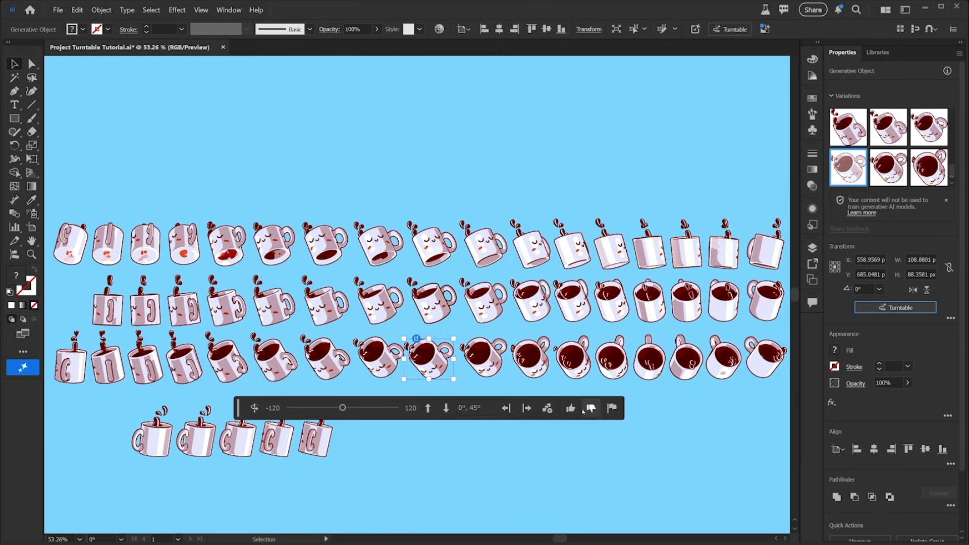
click(570, 408)
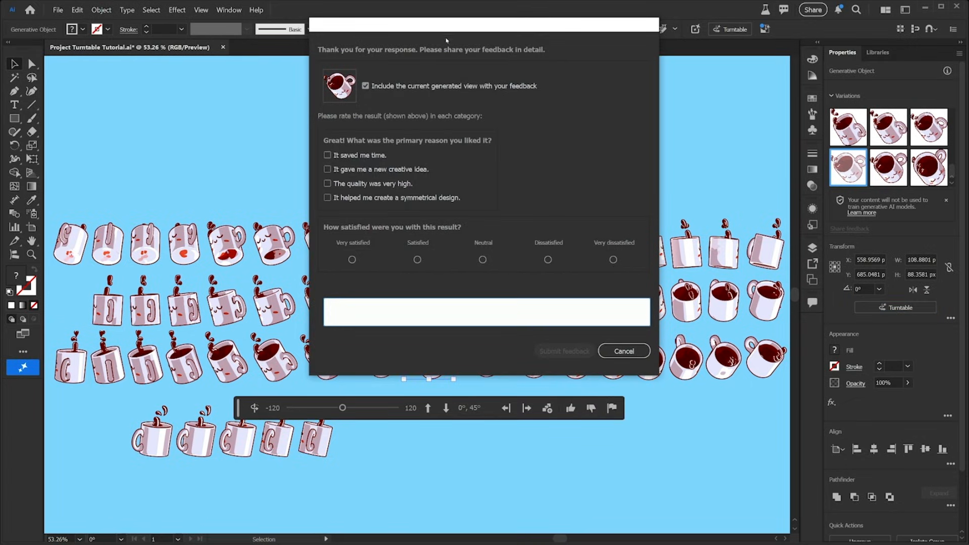
drag(446, 40, 416, 105)
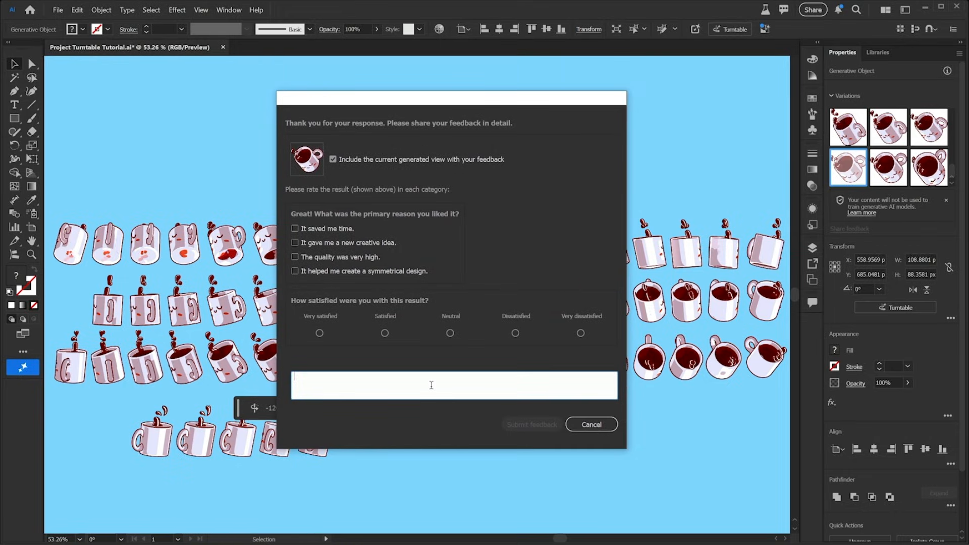
click(592, 425)
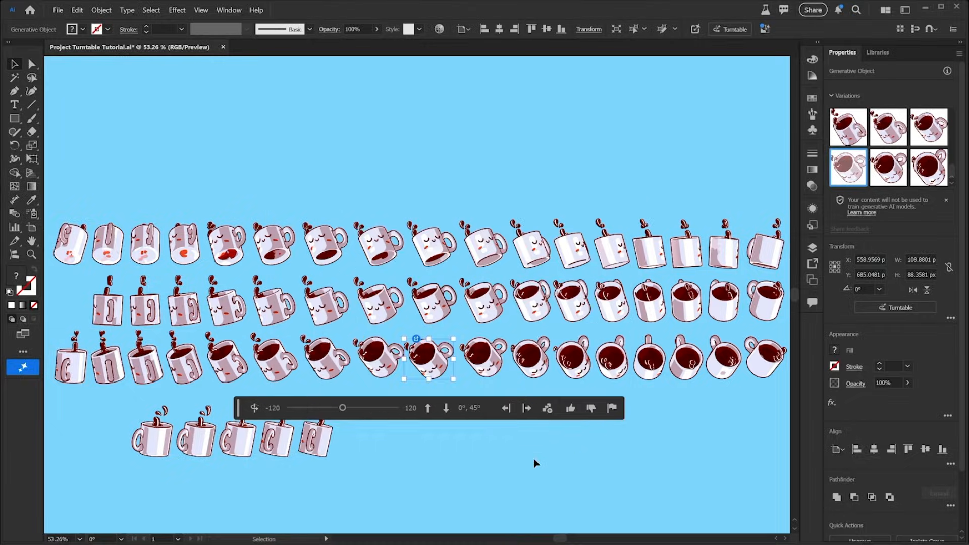